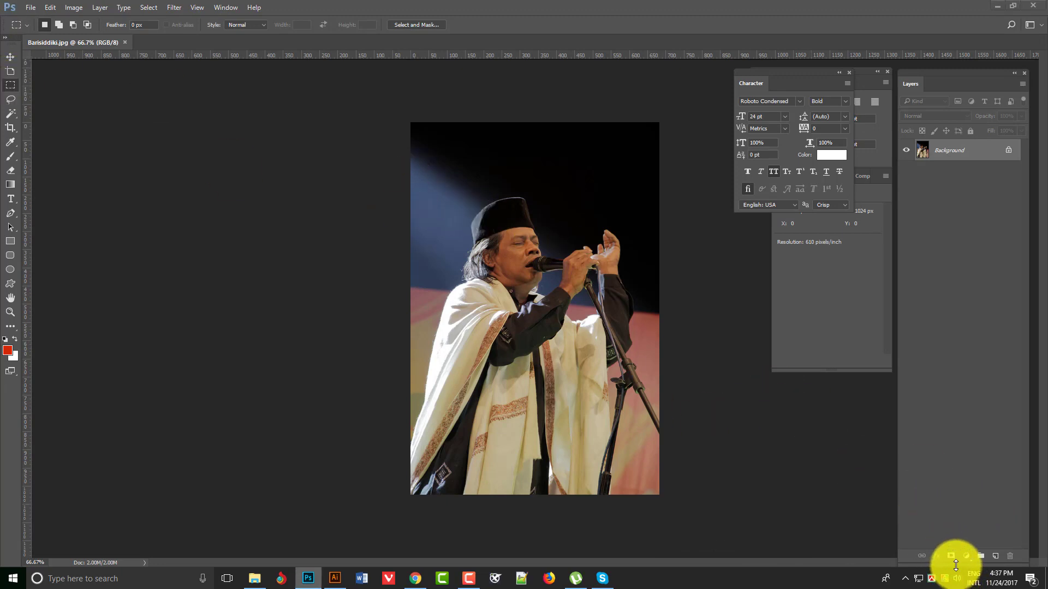
click(956, 578)
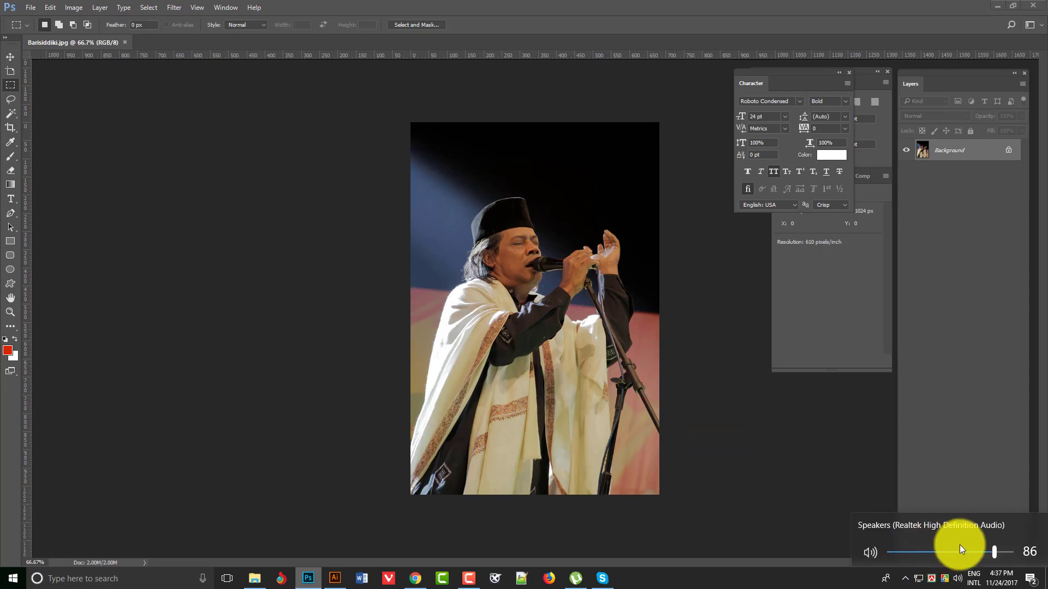
click(579, 3)
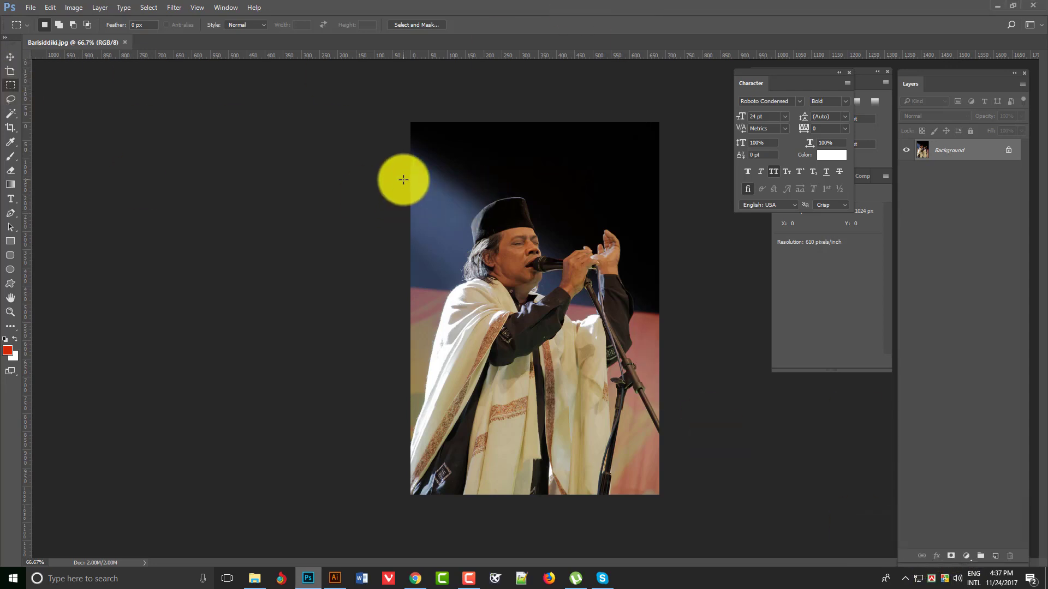
Step: Crop the photo to an area of about 597 × 672 px around the singer and save the JPEG at quality 12
drag(440, 185, 930, 428)
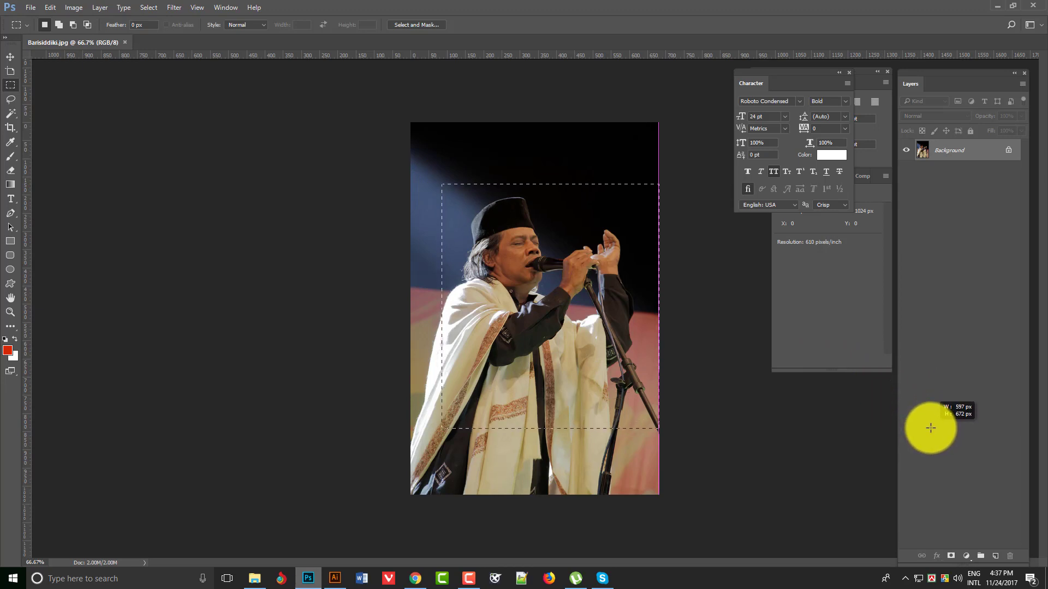
drag(931, 428, 930, 427)
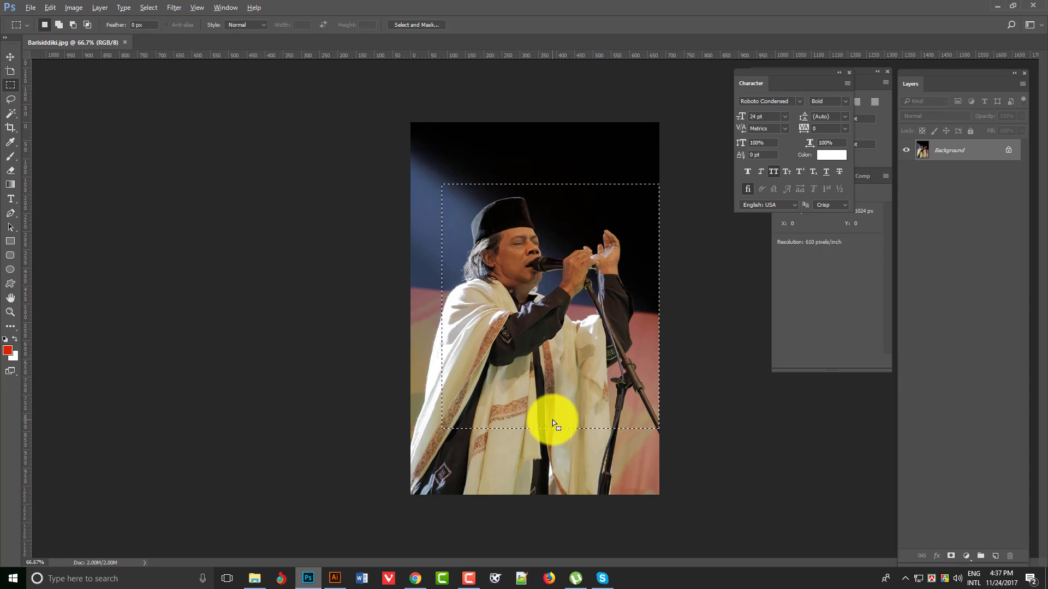
key(alt+i)
key(p)
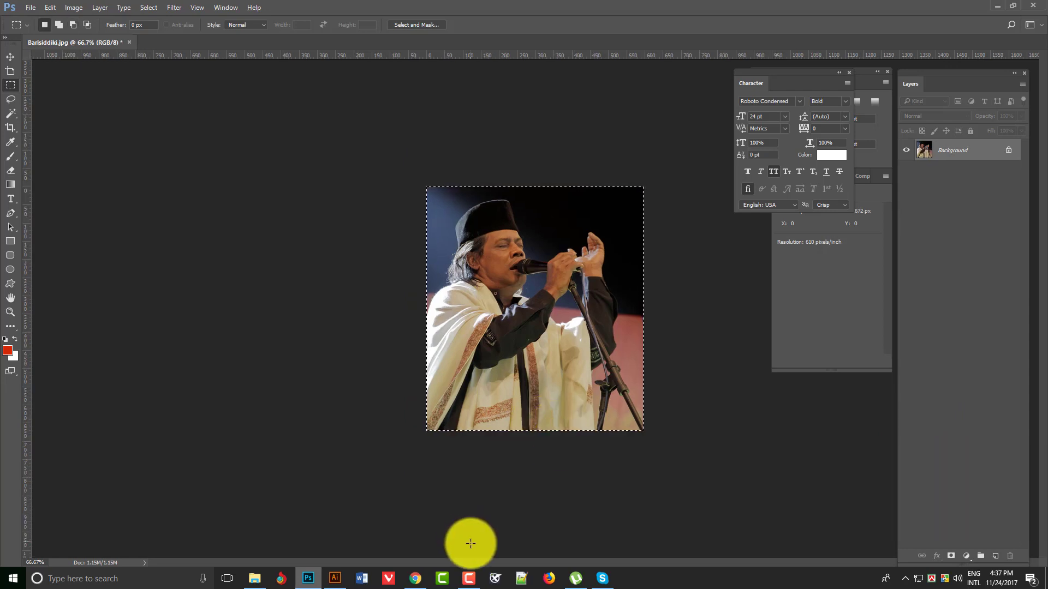
key(ctrl+s)
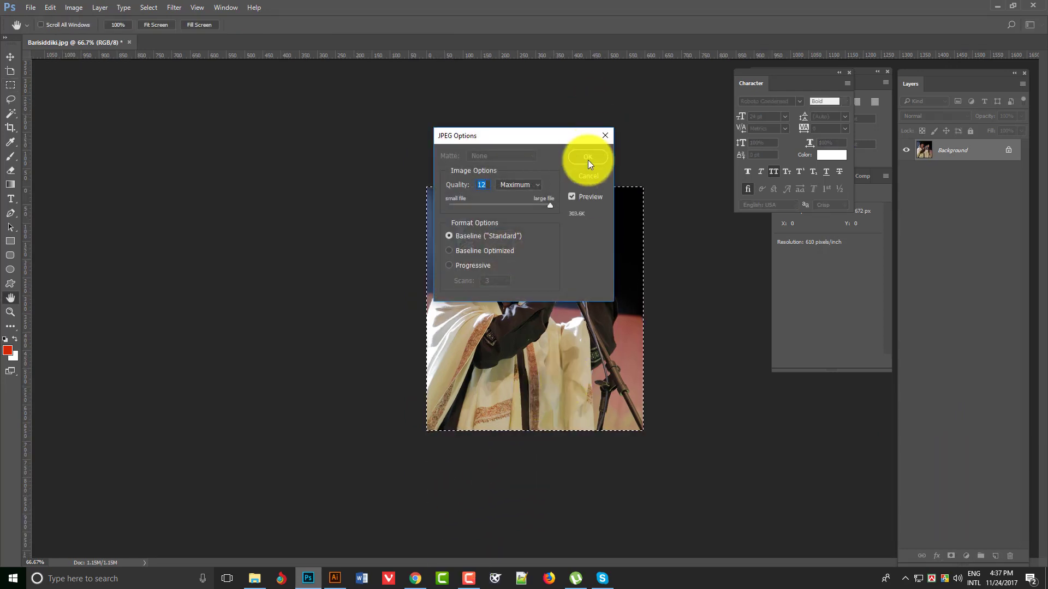
click(585, 160)
Step: Try enlarging the canvas to 8 × 3.5 inches with the image anchored in its upper-left corner, and undo the resize
click(75, 7)
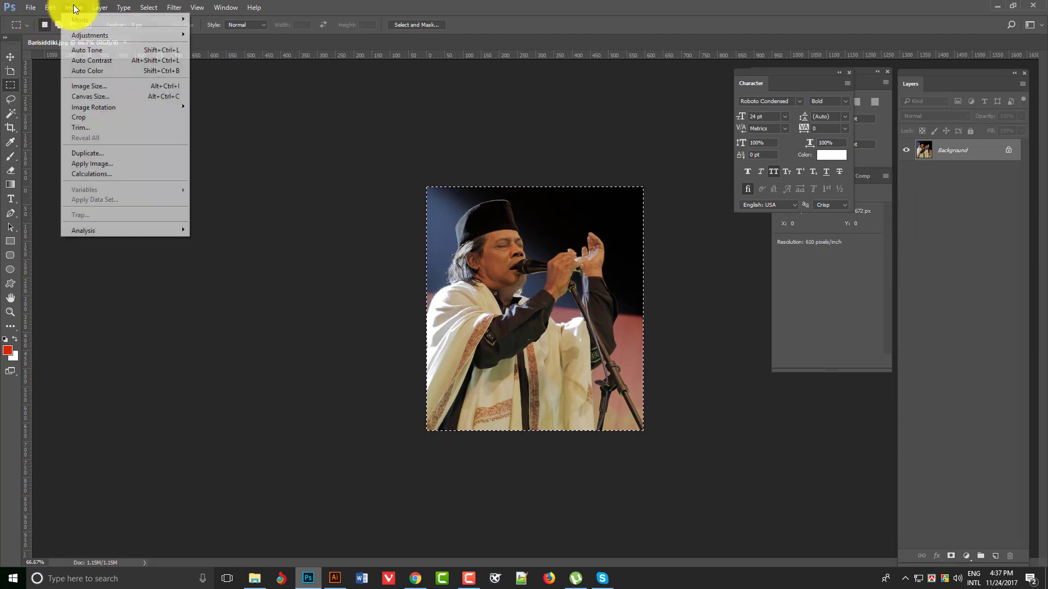
click(90, 86)
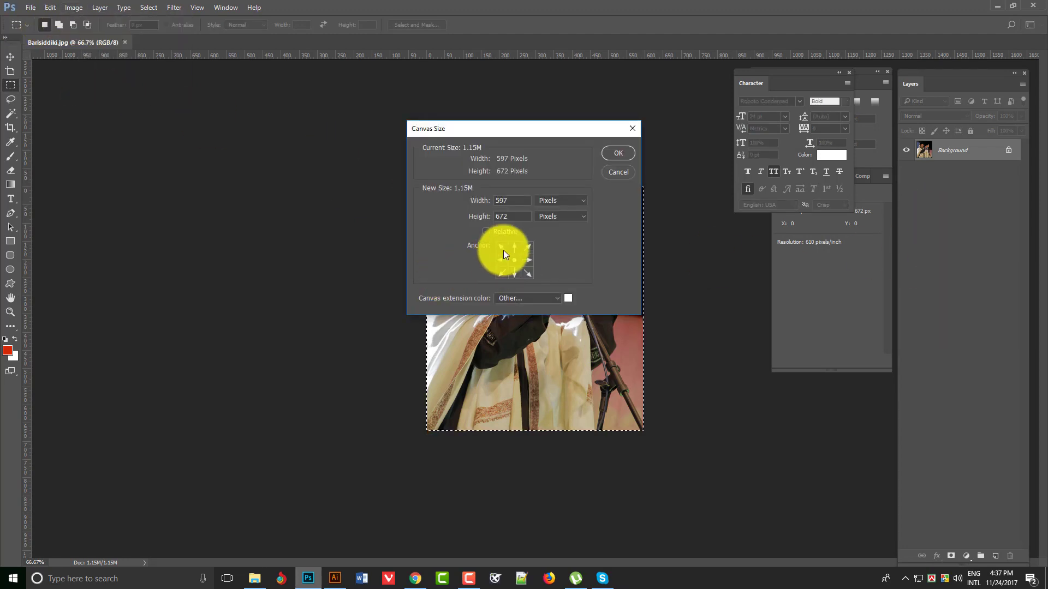
click(502, 248)
click(560, 203)
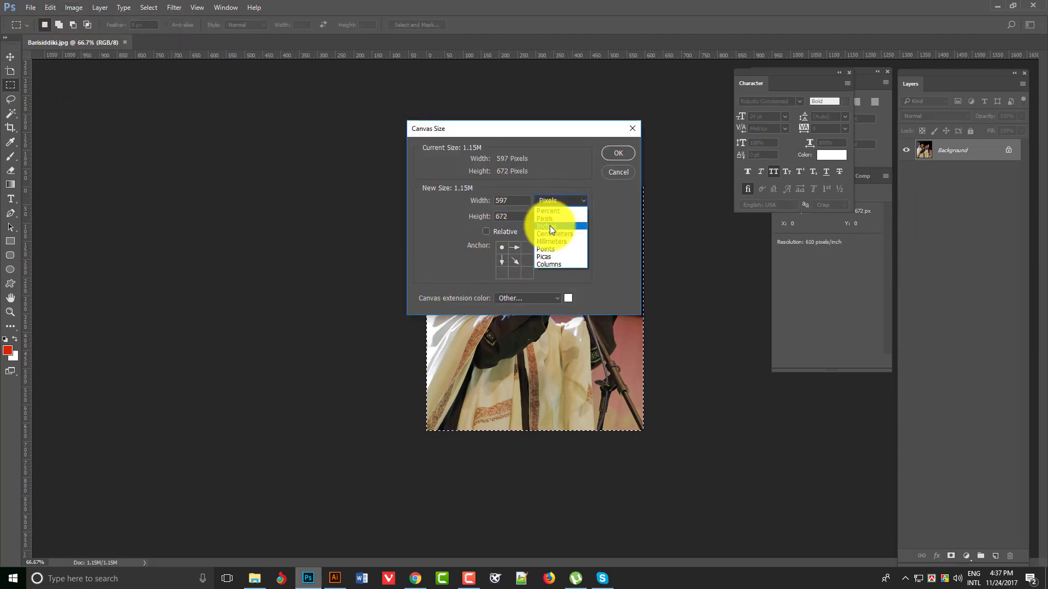
click(550, 226)
double_click(510, 200)
text(8)
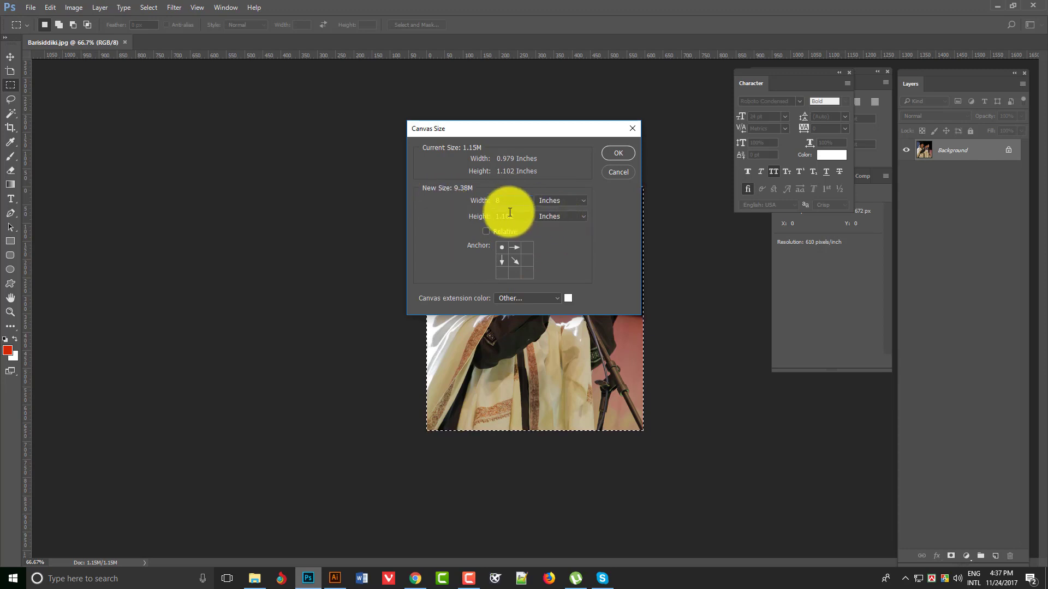
double_click(509, 214)
text(3.5)
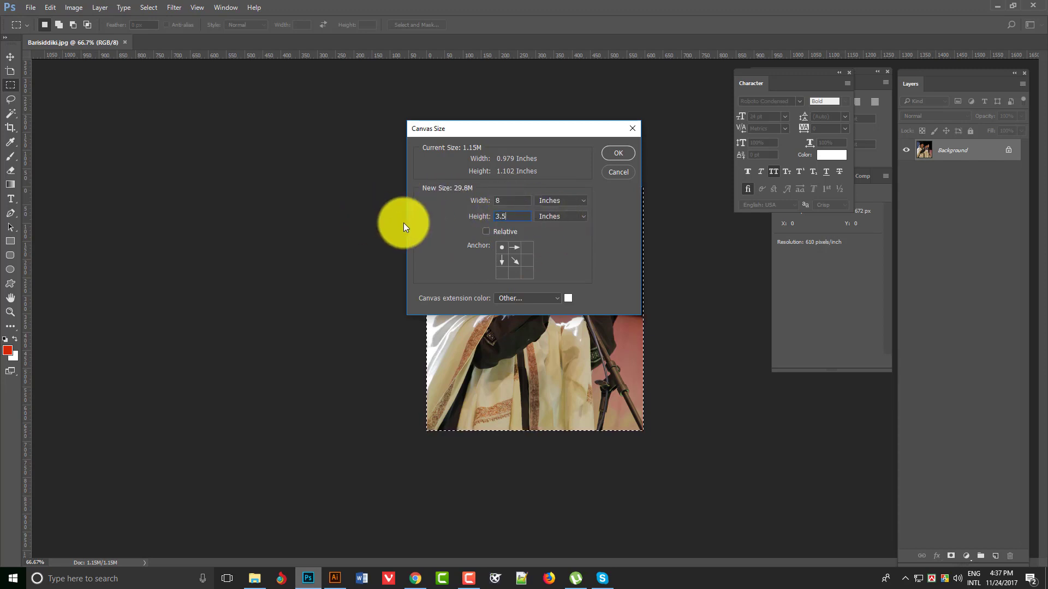
key(Return)
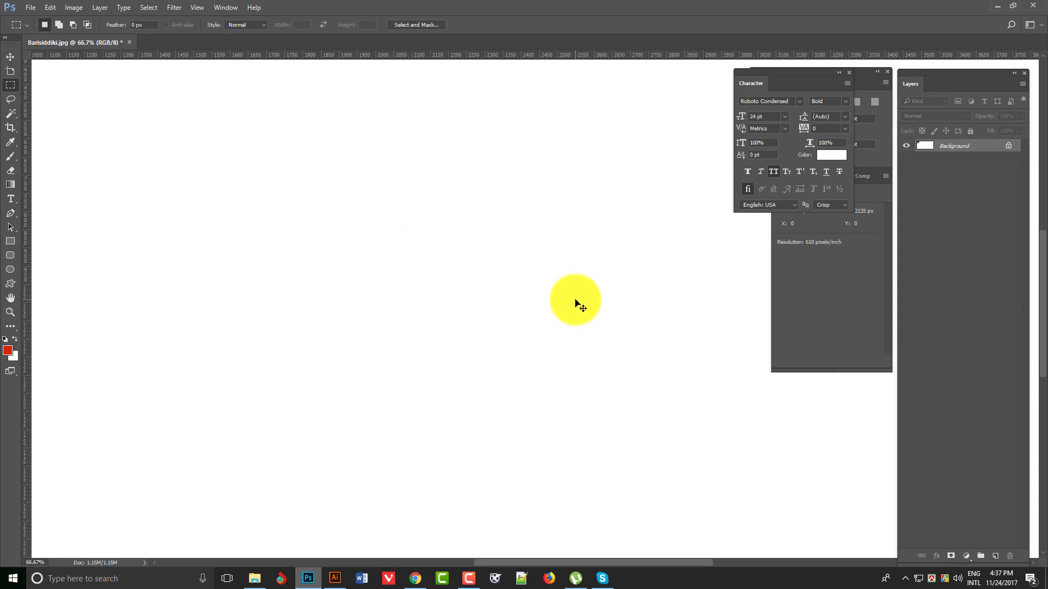
key(ctrl+minus)
key(ctrl+minus)
key(ctrl+minus)
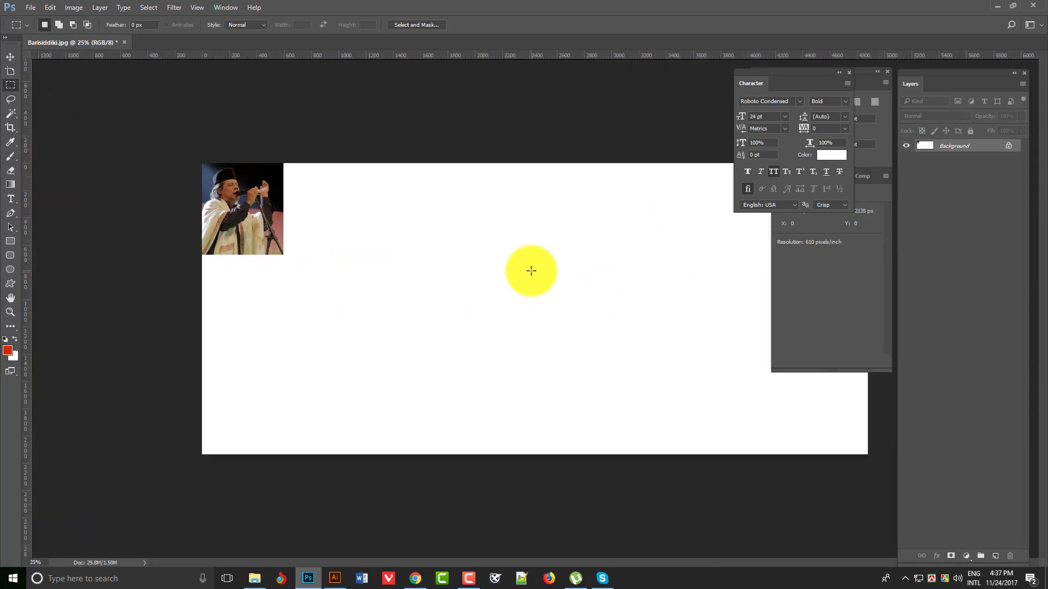
key(ctrl+z)
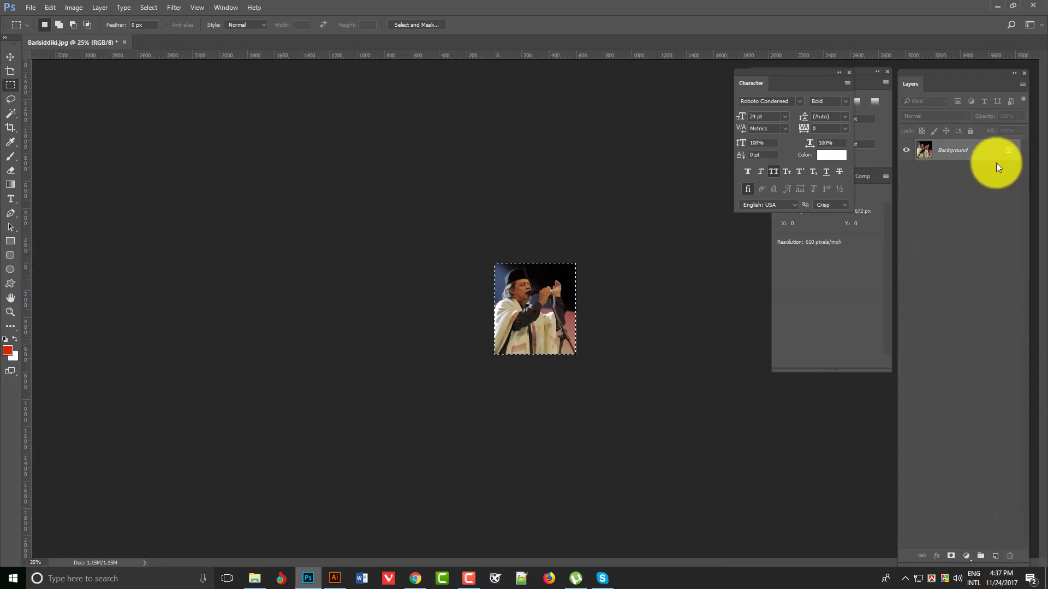
Step: Convert the locked Background into a regular layer and add a new empty layer above it
double_click(994, 156)
key(Return)
click(996, 557)
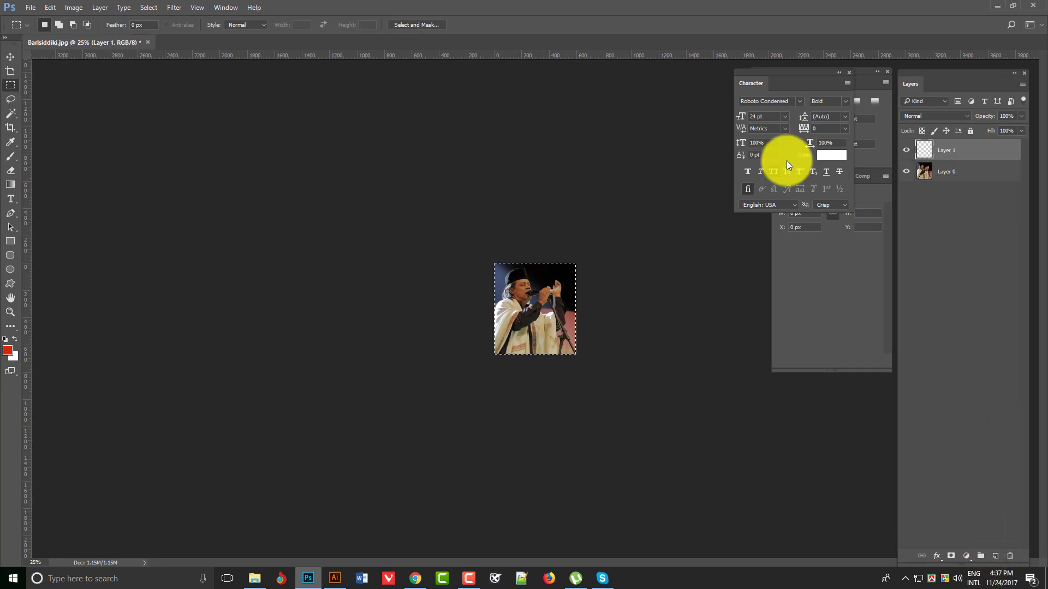
Step: Enlarge the canvas to 8 × 3.5 inches with the image anchored in the upper-left corner
click(74, 8)
click(112, 98)
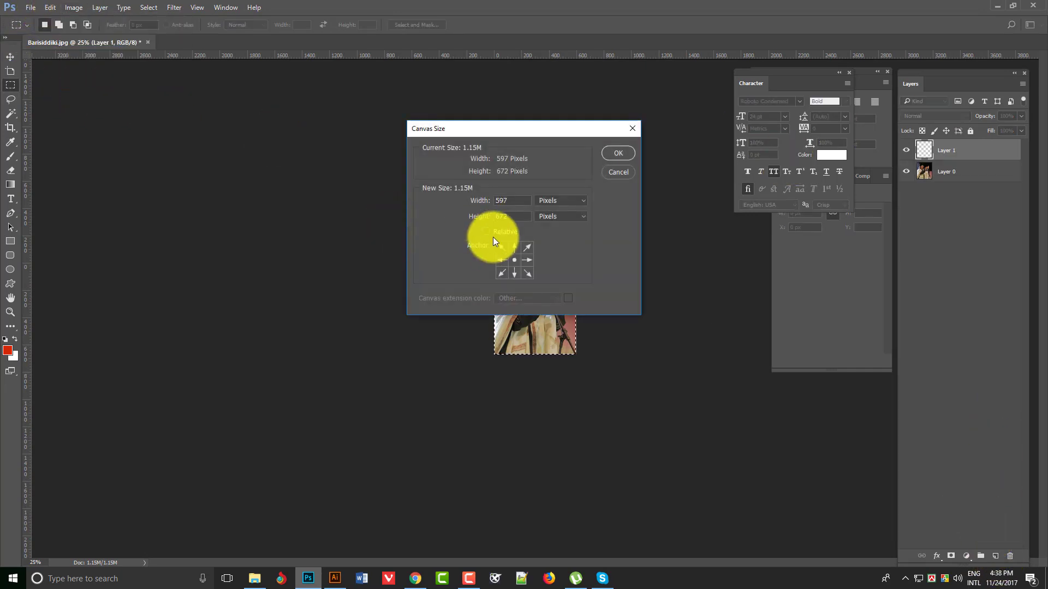
click(556, 201)
click(549, 223)
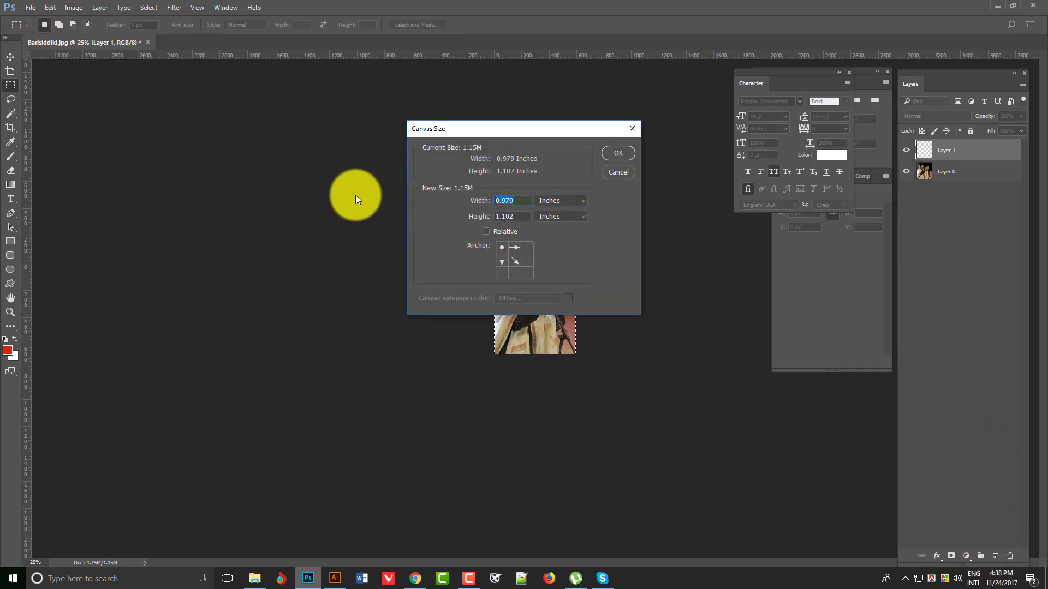
key(Tab)
text(3.5)
key(Return)
Step: Scale the photo on Layer 0 to about 320% so it fills the full height of the canvas
click(267, 245)
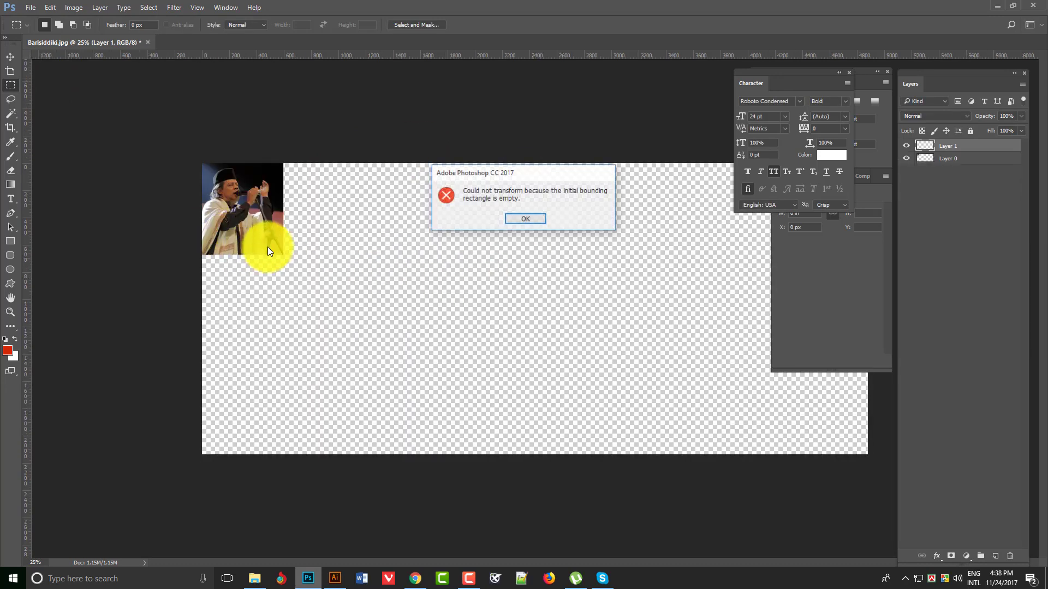
click(530, 217)
click(948, 158)
key(ctrl+t)
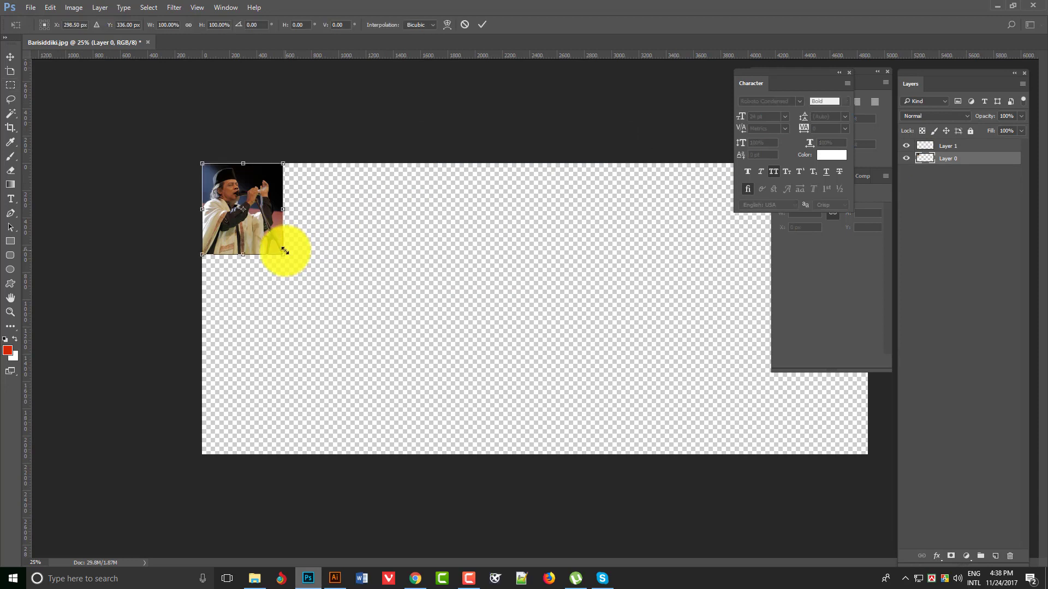
drag(283, 254, 481, 437)
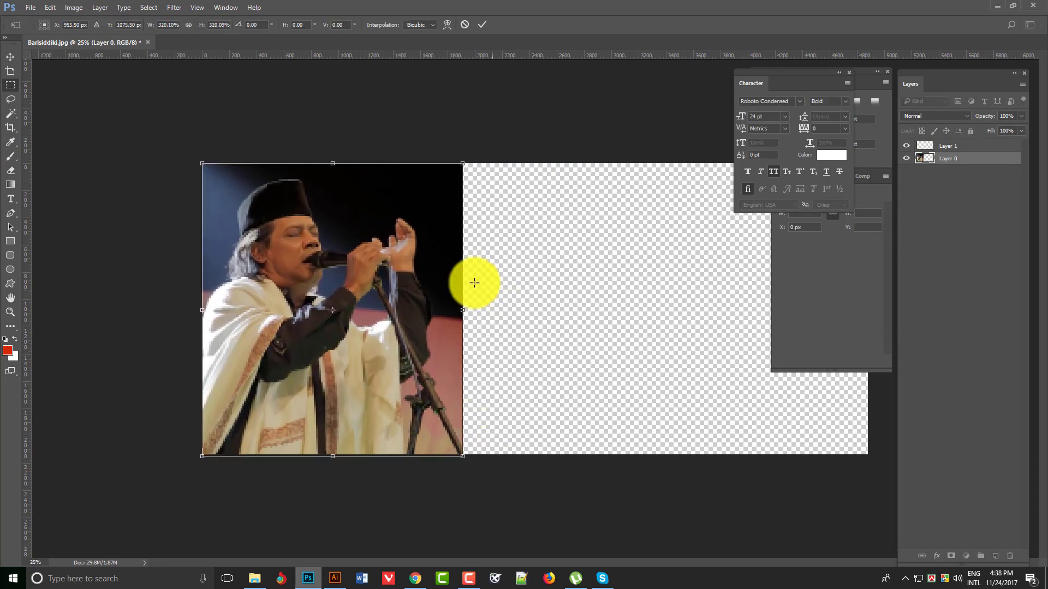
key(Return)
Step: Flip the photo on Layer 0 horizontally and apply the transformation
key(ctrl+t)
right_click(345, 237)
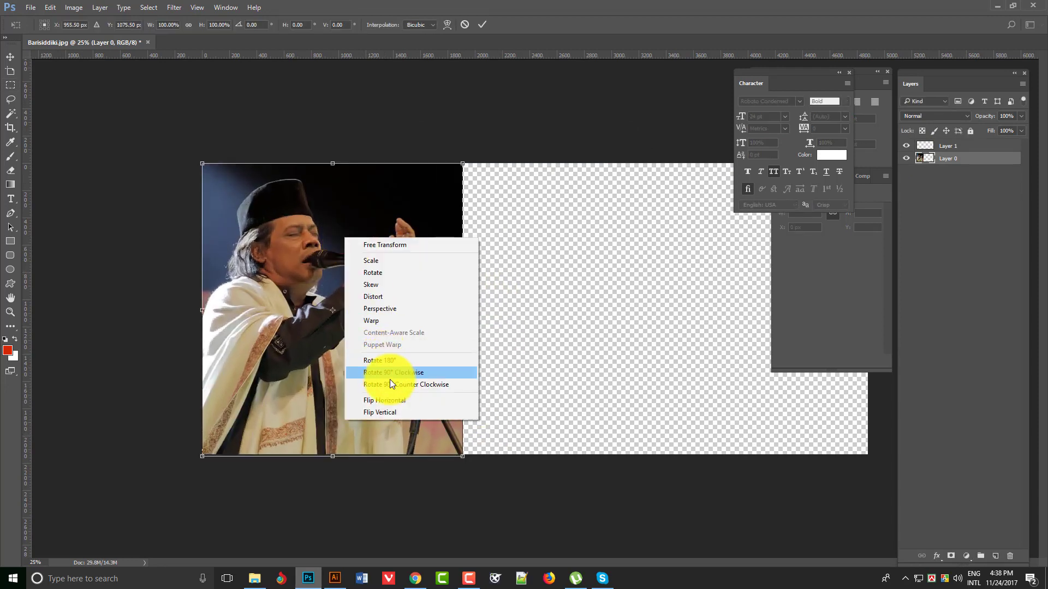
click(388, 399)
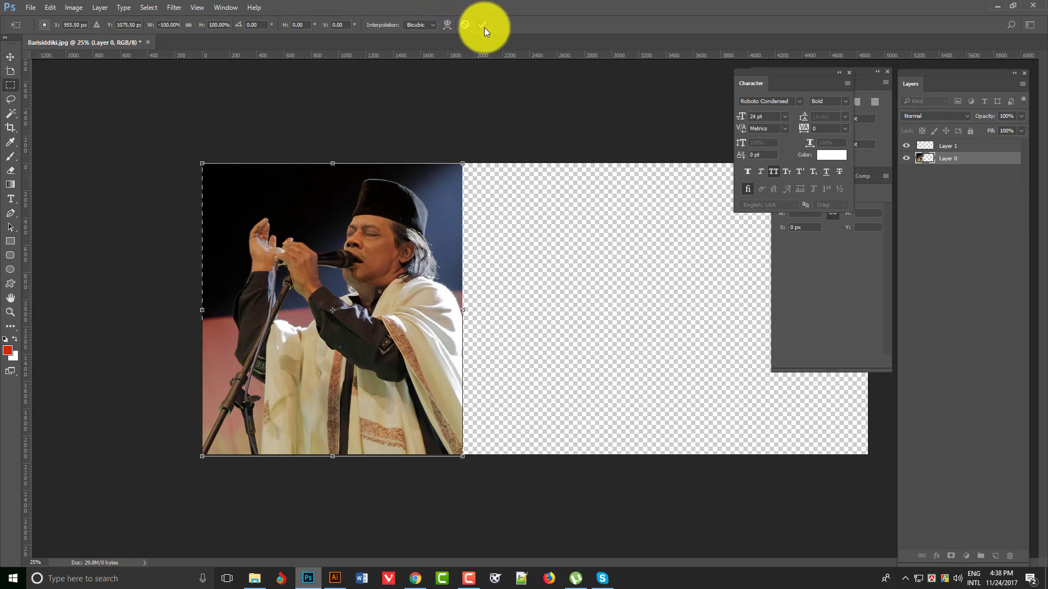
click(484, 27)
Step: Move the photo to the right end of the canvas and nudge it flush with the edge
key(Tab)
drag(509, 267, 800, 271)
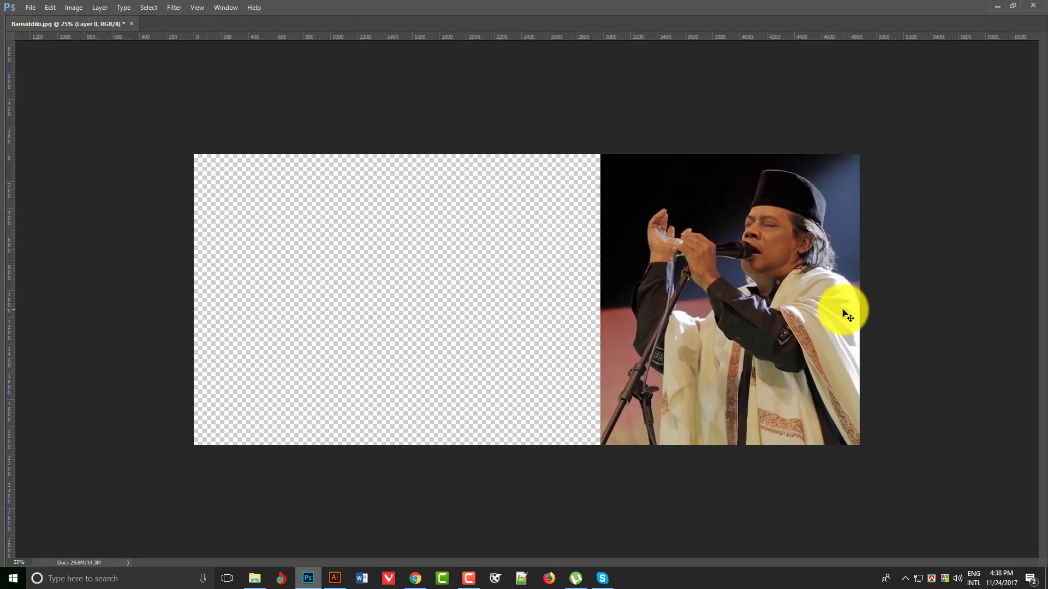
key(Right)
key(Right)
key(Right)
key(Right)
key(Right)
key(Right)
key(Right)
key(Right)
key(Right)
key(Right)
key(Right)
key(Right)
key(Tab)
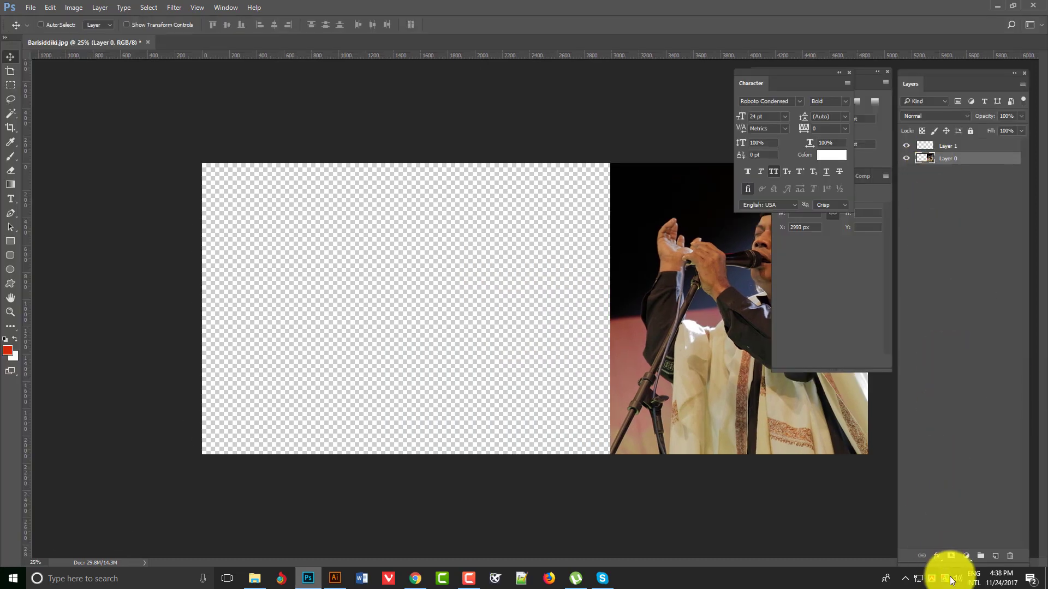
Step: Add a layer mask to the photo on Layer 0
click(950, 555)
key(Tab)
key(Tab)
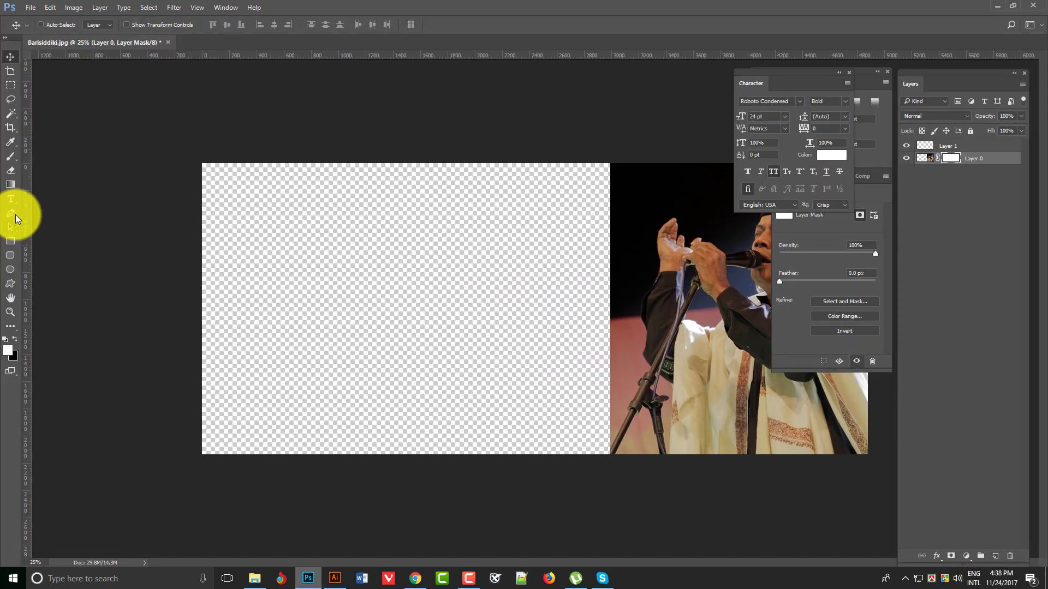
key(Tab)
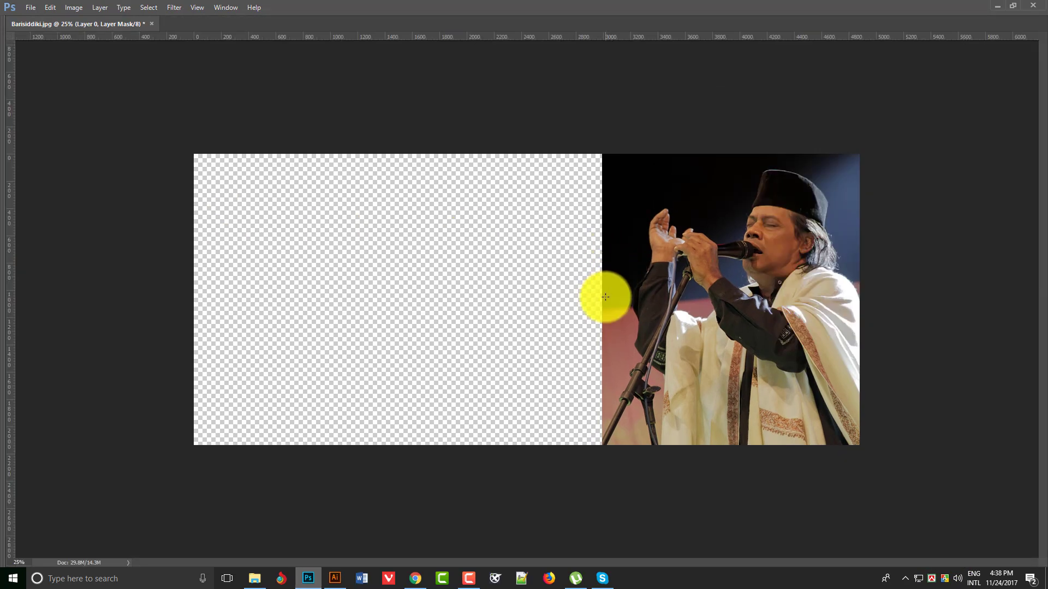
Step: Set the gradient's blend mode to Multiply and fade the photo's left edge with a short horizontal gradient on the layer mask
drag(605, 298, 727, 300)
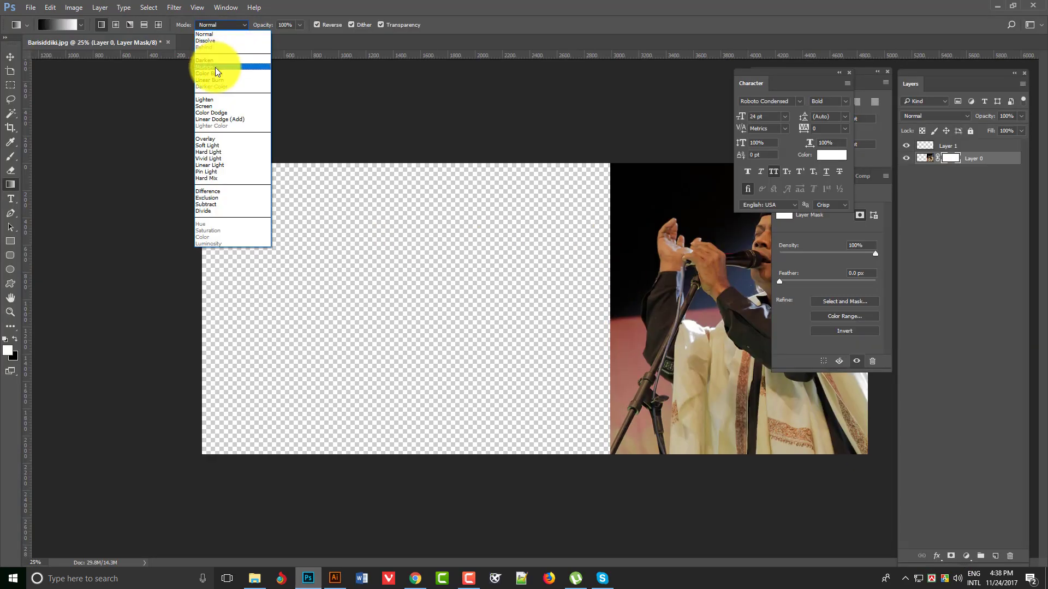
click(217, 69)
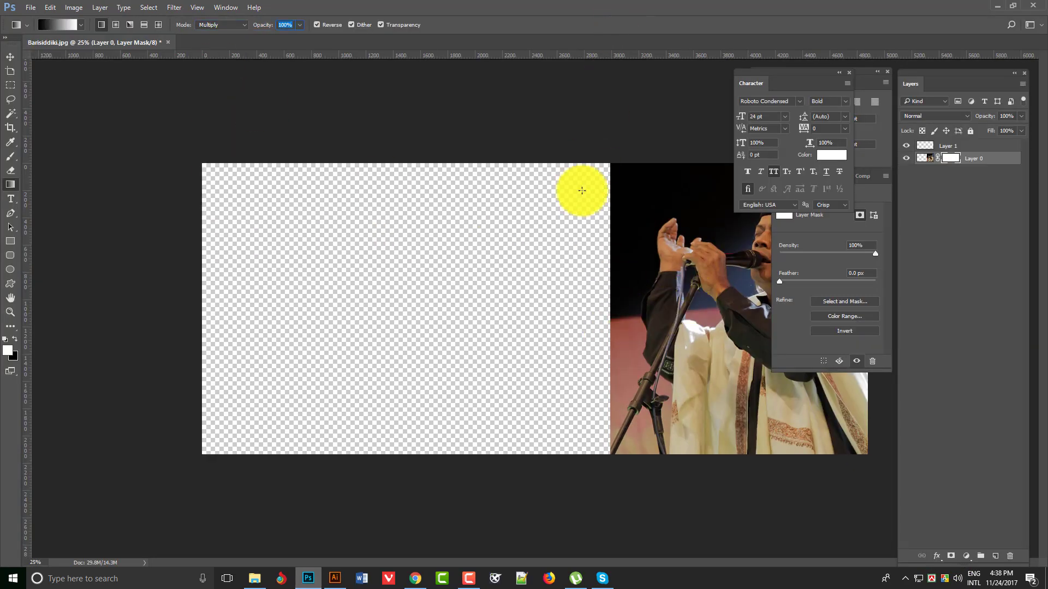
key(Tab)
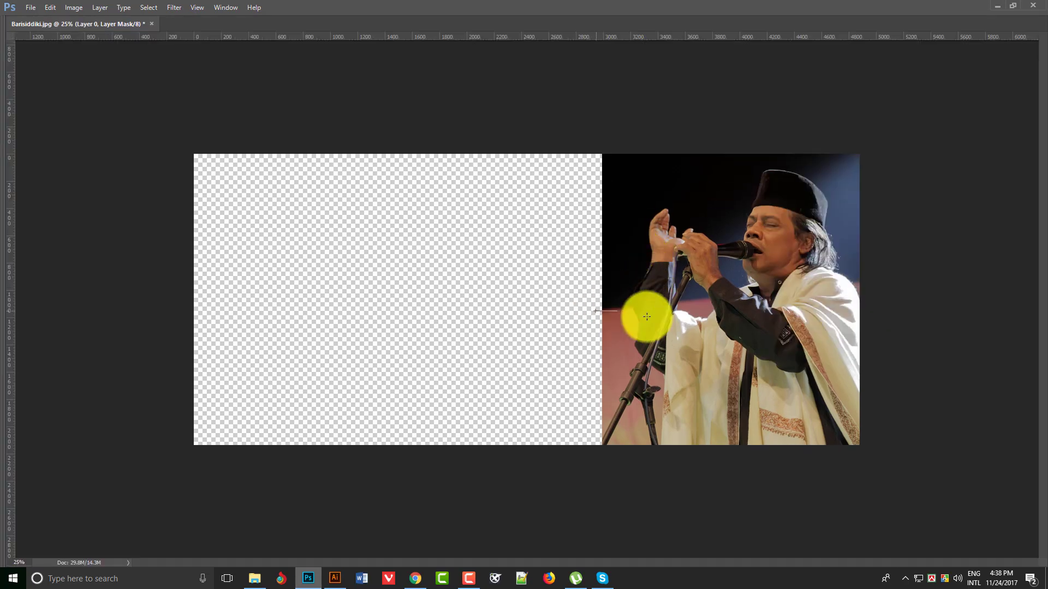
drag(645, 313, 760, 306)
key(ctrl+z)
drag(589, 366, 641, 368)
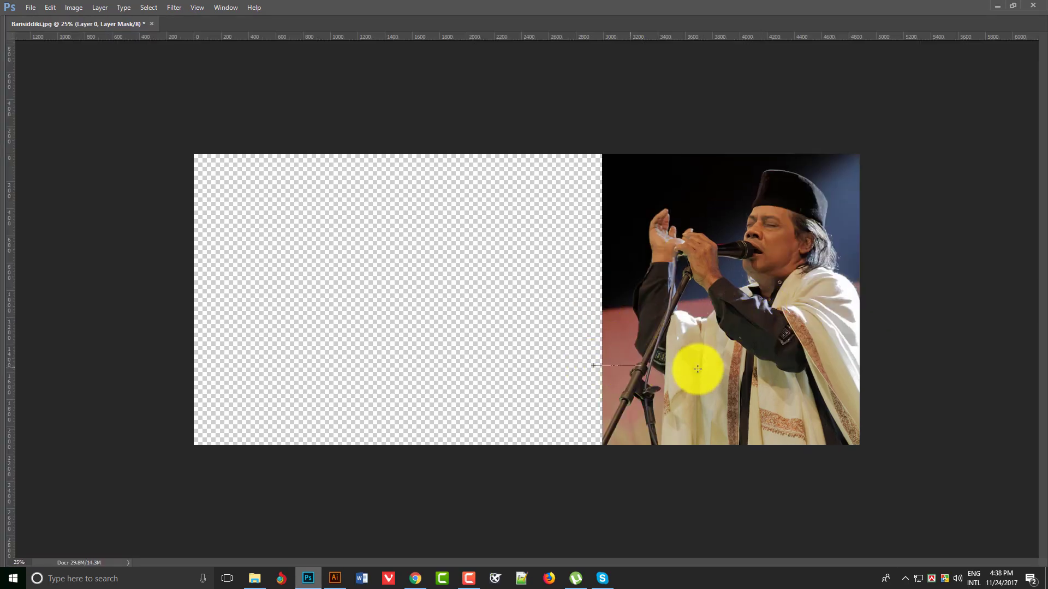
Step: Try a diagonal gradient across the photo's upper-left area on the layer mask, and undo it
drag(647, 169, 779, 264)
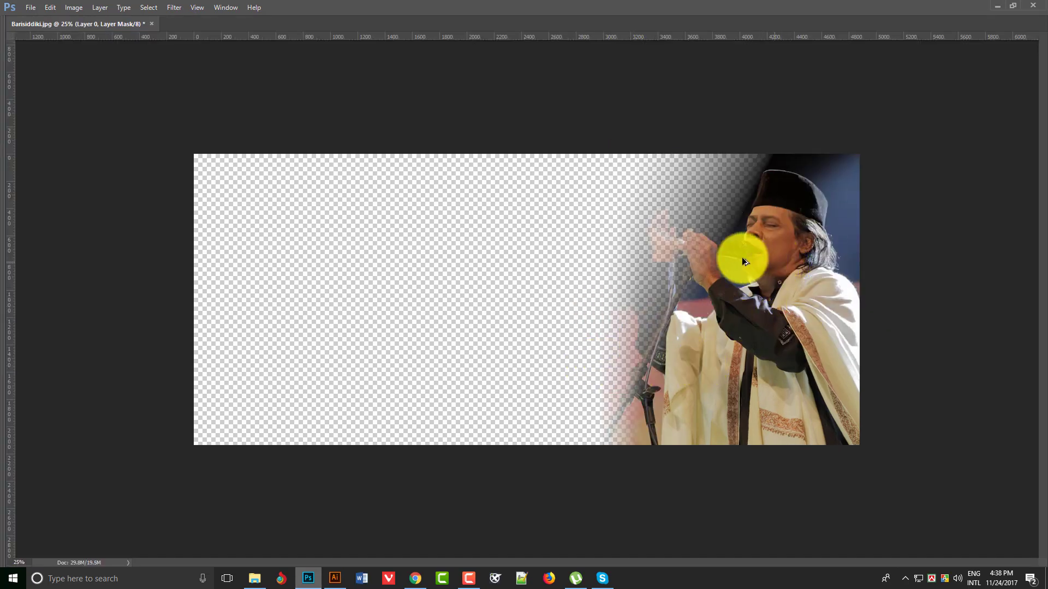
key(ctrl+z)
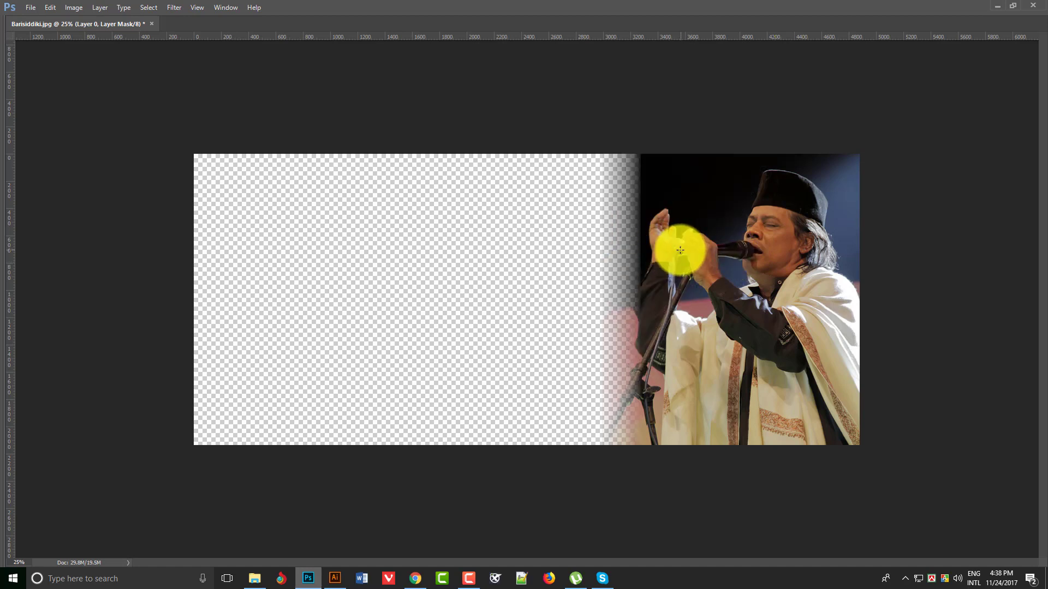
key(v)
key(ctrl+t)
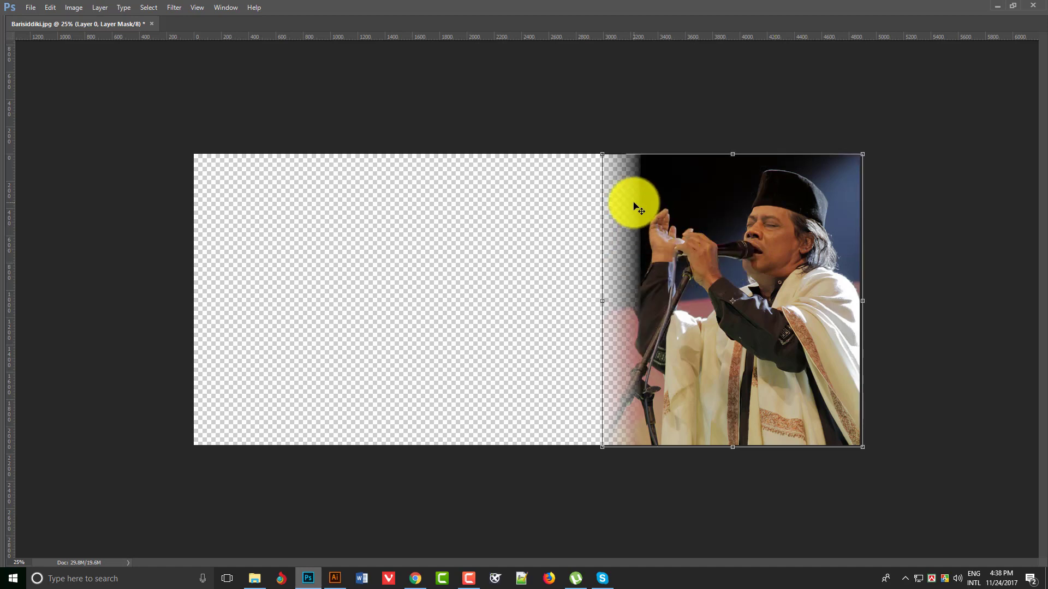
key(g)
Step: Fill the empty Layer 1 with the red foreground colour
key(Tab)
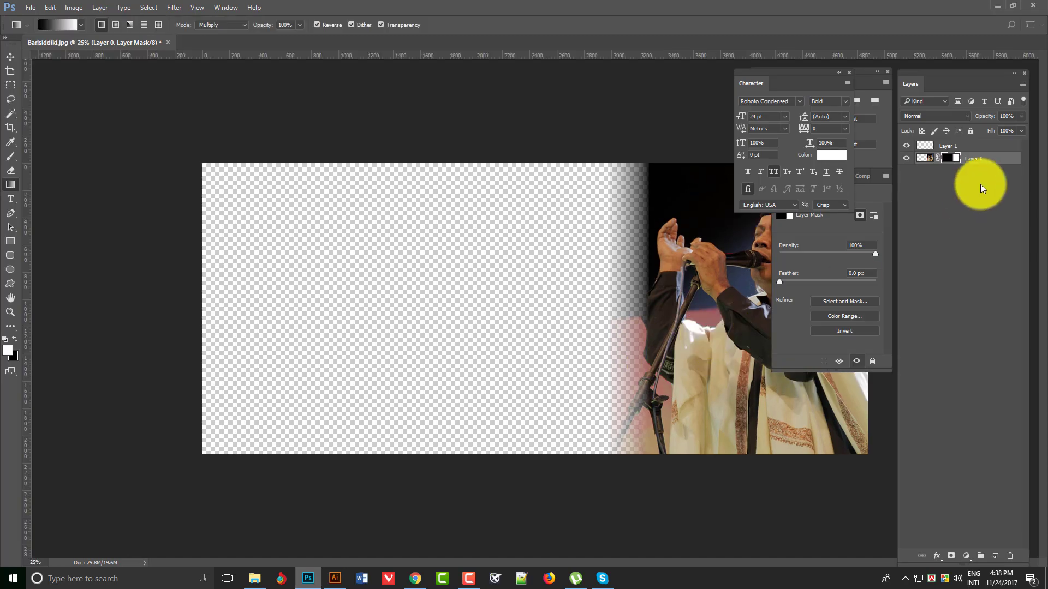
click(958, 146)
key(ctrl+BackSpace)
key(alt+BackSpace)
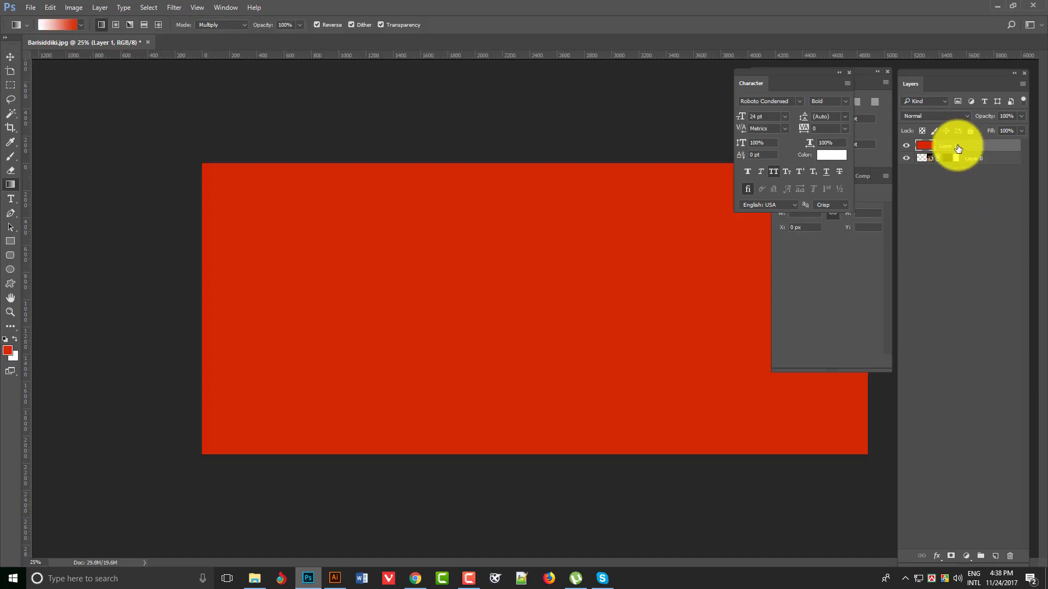
Step: Reset the colours to the default black and white, fill Layer 1 with black and move it below the photo layer
click(5, 341)
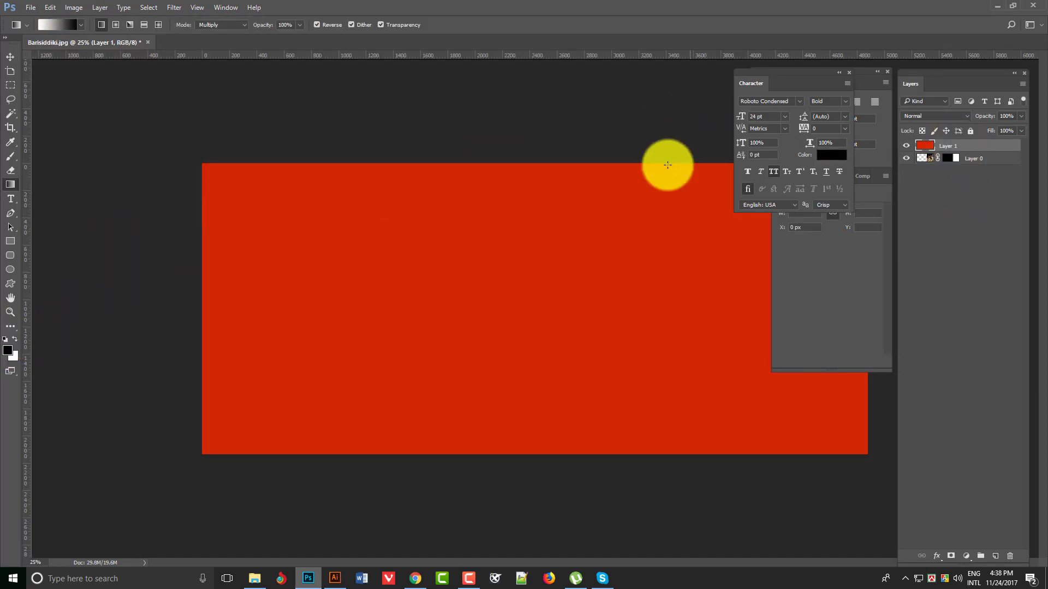
key(ctrl+BackSpace)
key(alt+BackSpace)
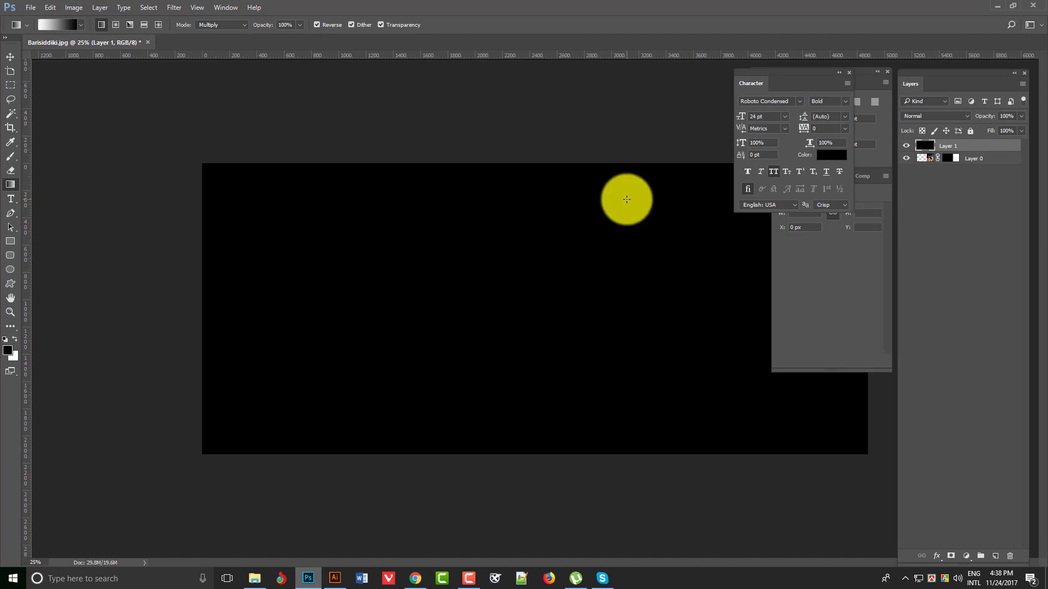
key(ctrl+bracketleft)
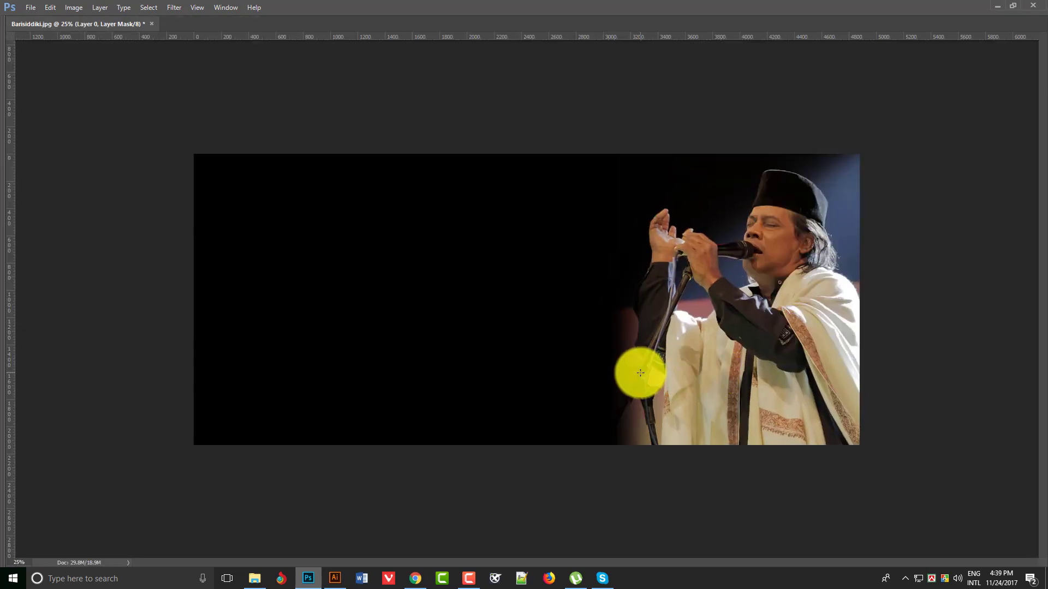
Step: Soften the photo's left edge further with a short horizontal gradient on Layer 0's mask, and target the photo itself
drag(640, 373, 732, 368)
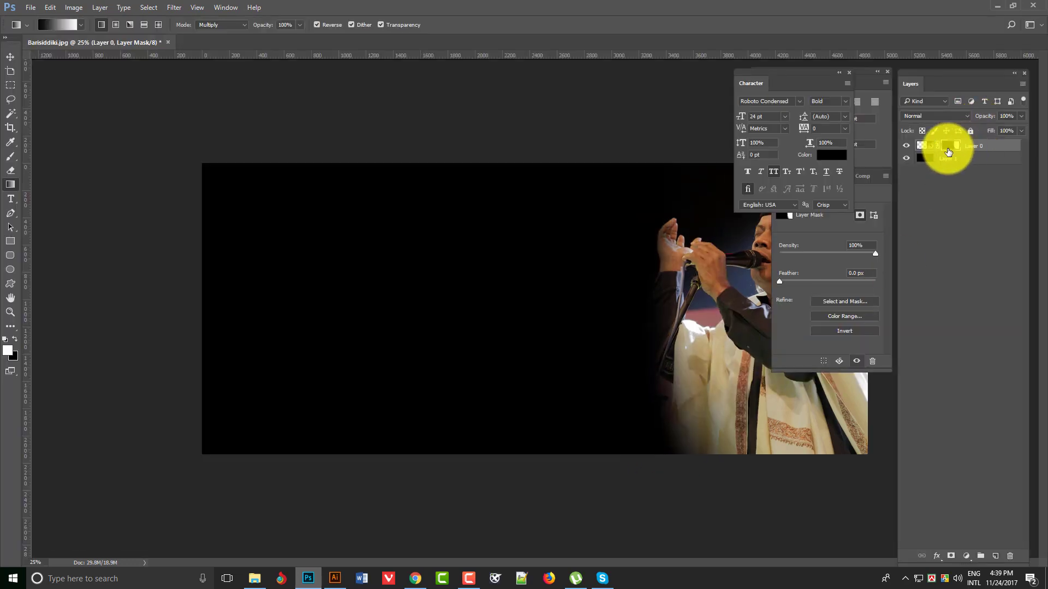
click(923, 145)
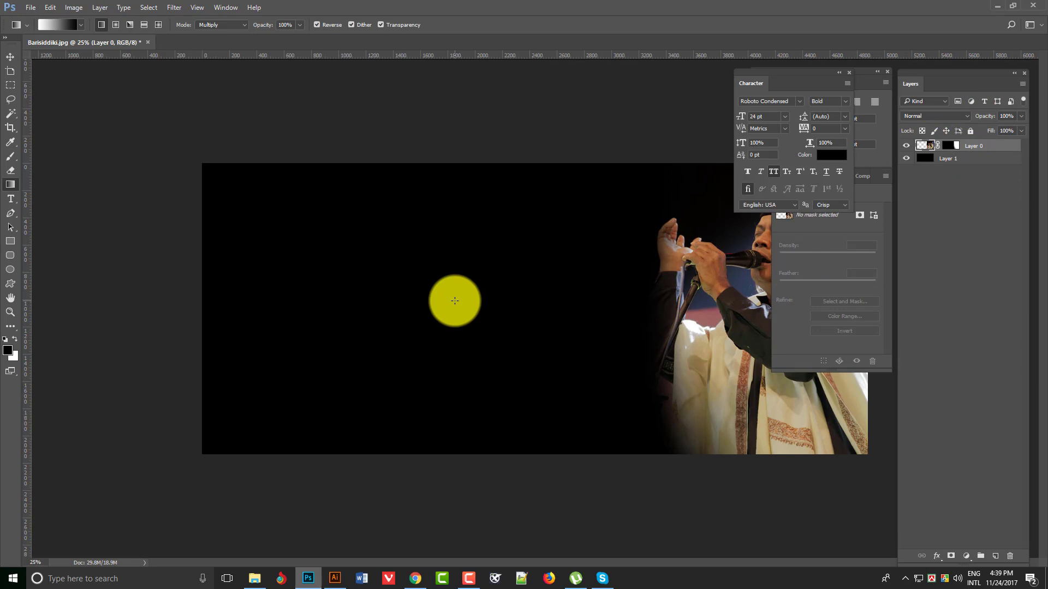
Step: Add a Black & White adjustment layer above the photo, clearing the floating panels that cover it
click(966, 555)
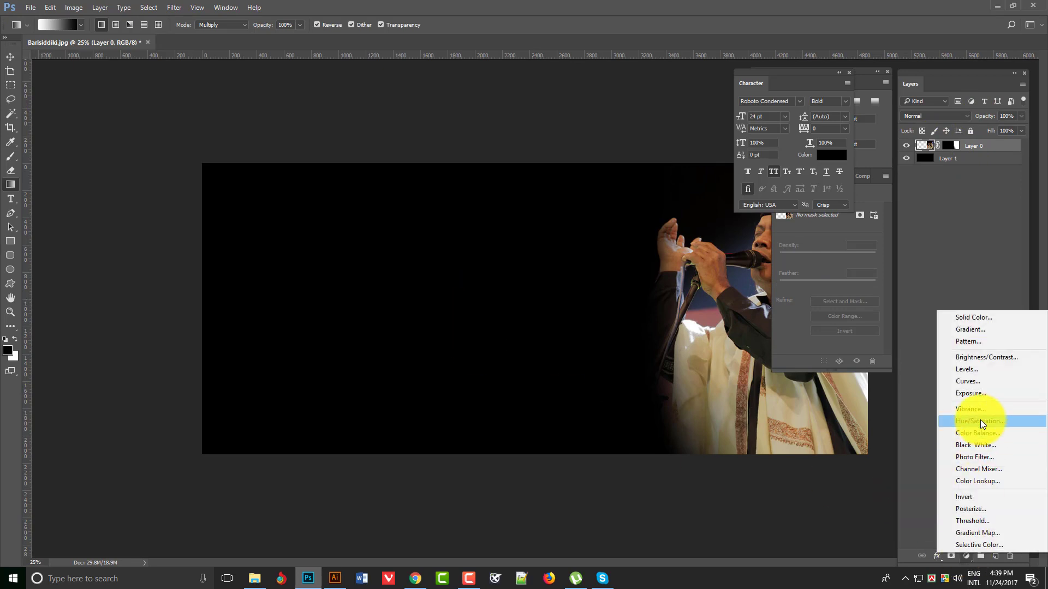
click(976, 445)
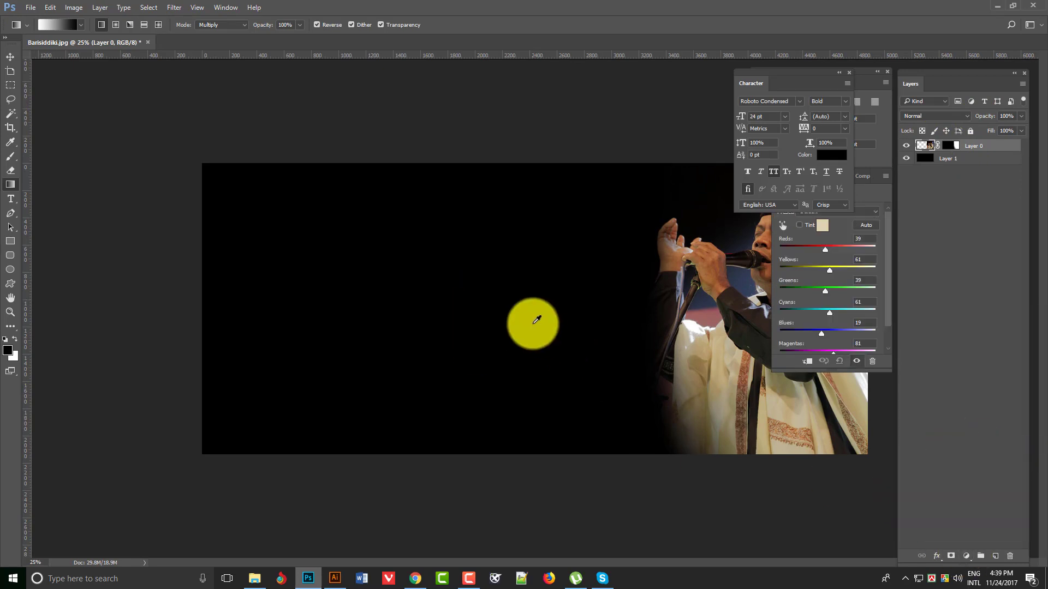
click(849, 73)
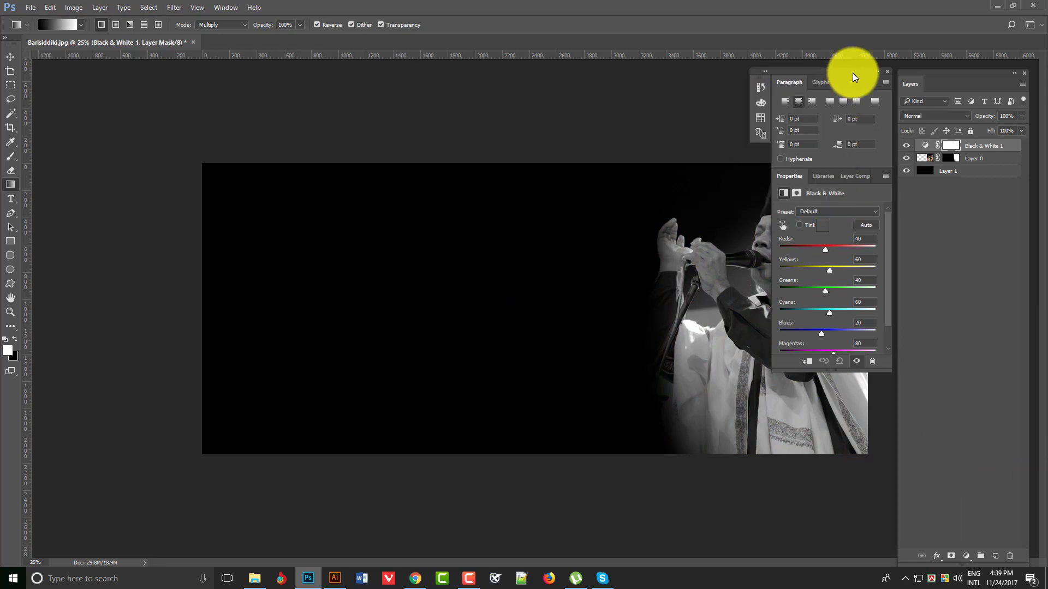
click(887, 71)
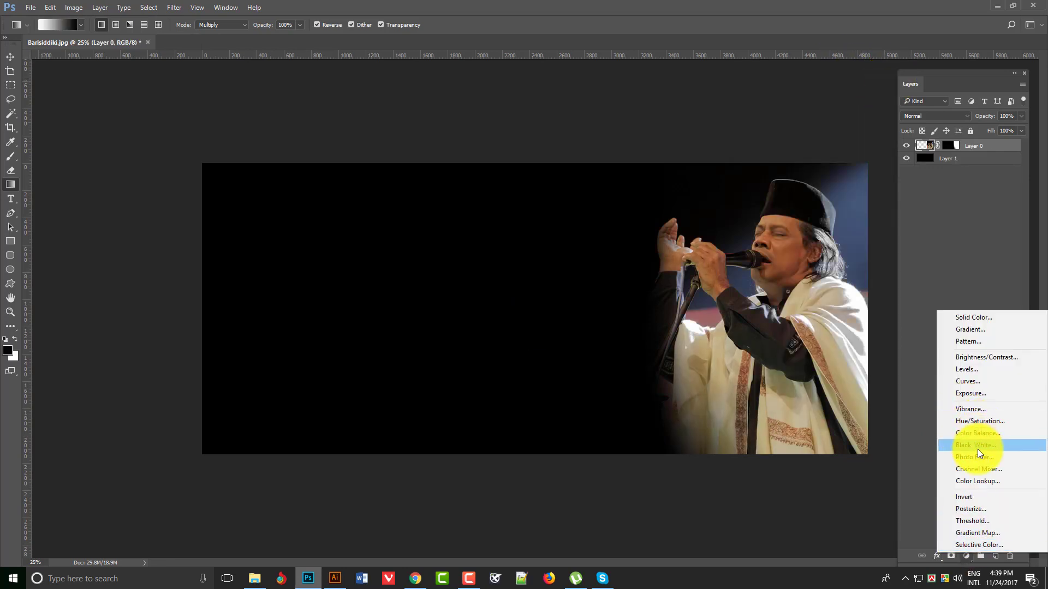
click(978, 449)
Step: Raise the contrast in the Black & White adjustment with Reds 132, Greens -10, Cyans -146 and Blues -200, and fine-tune Yellows
drag(578, 199, 571, 178)
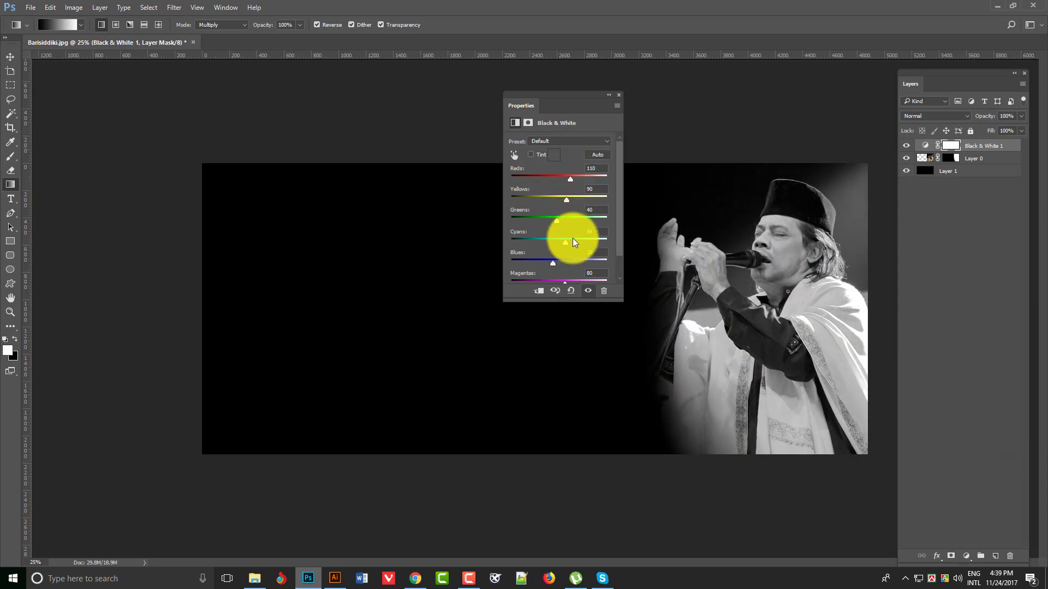
drag(573, 242, 500, 257)
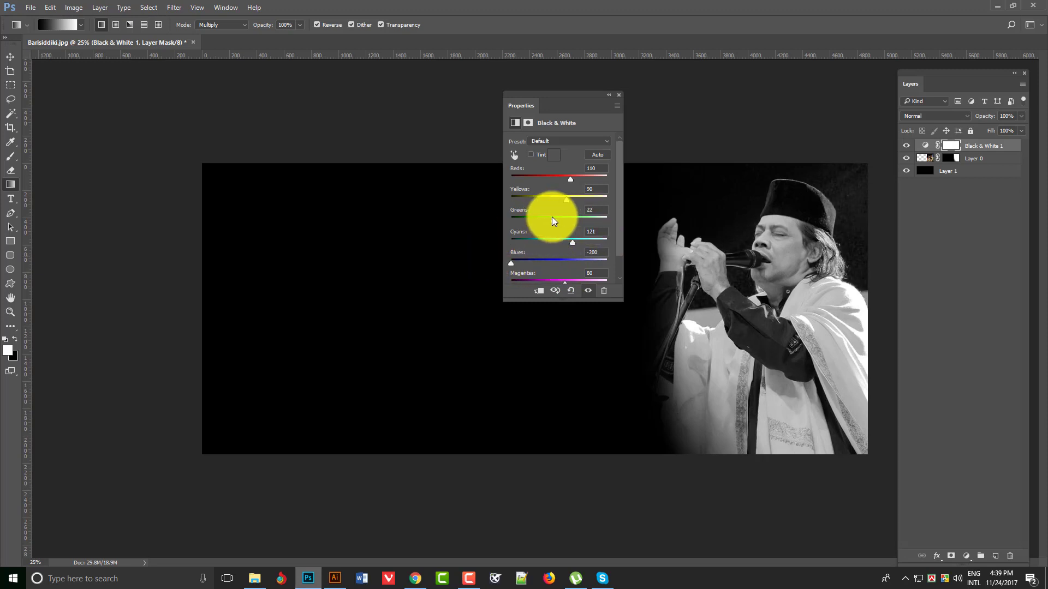
drag(572, 241, 522, 238)
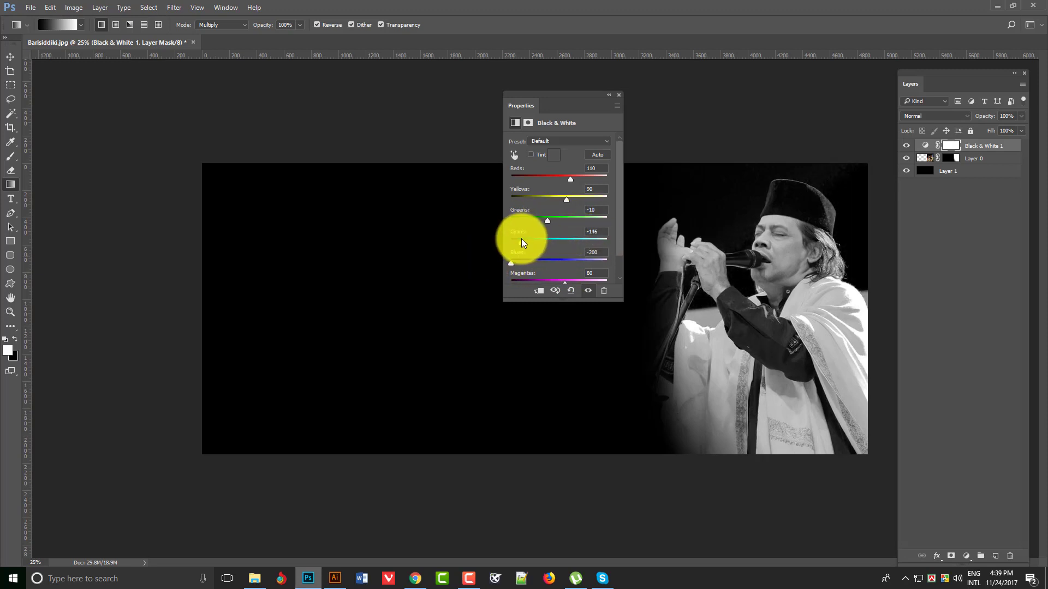
drag(564, 180, 574, 180)
mouse_move(567, 200)
mouse_down()
mouse_move(584, 200)
mouse_move(547, 201)
mouse_move(567, 201)
mouse_up()
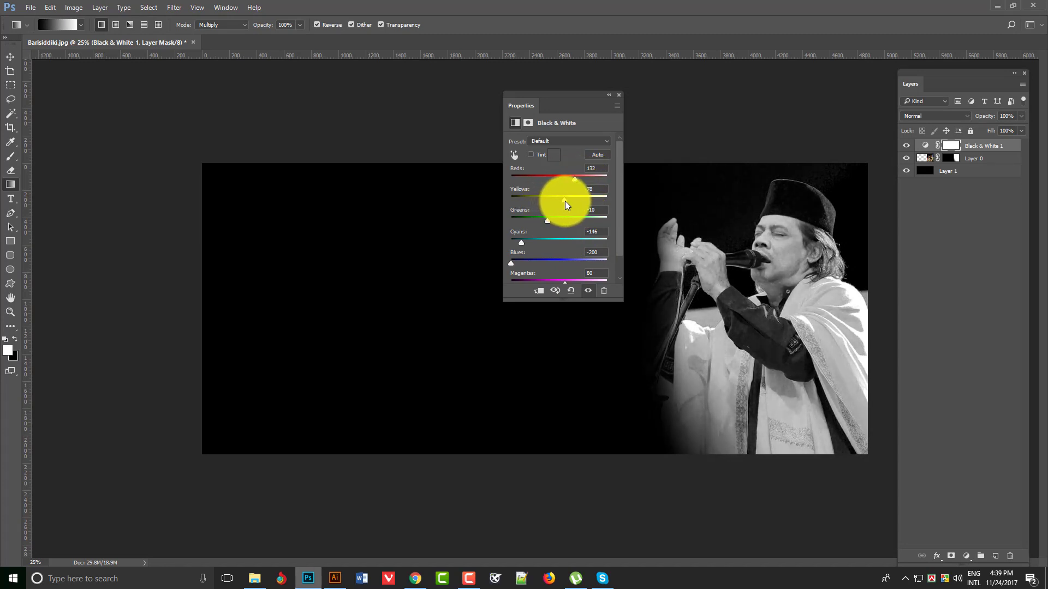
click(618, 94)
click(10, 56)
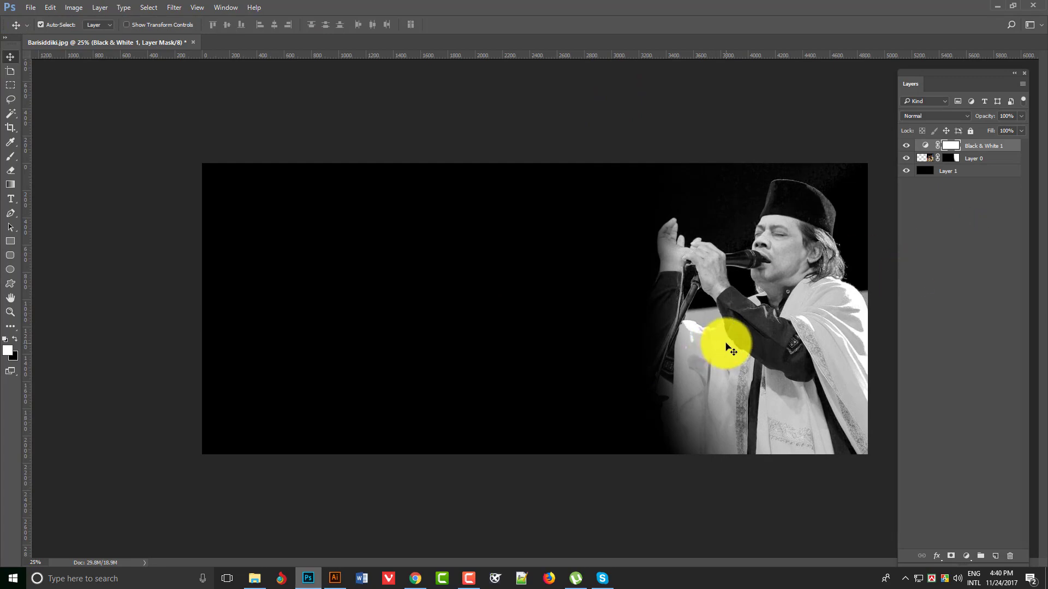
key(ctrl+shift+s)
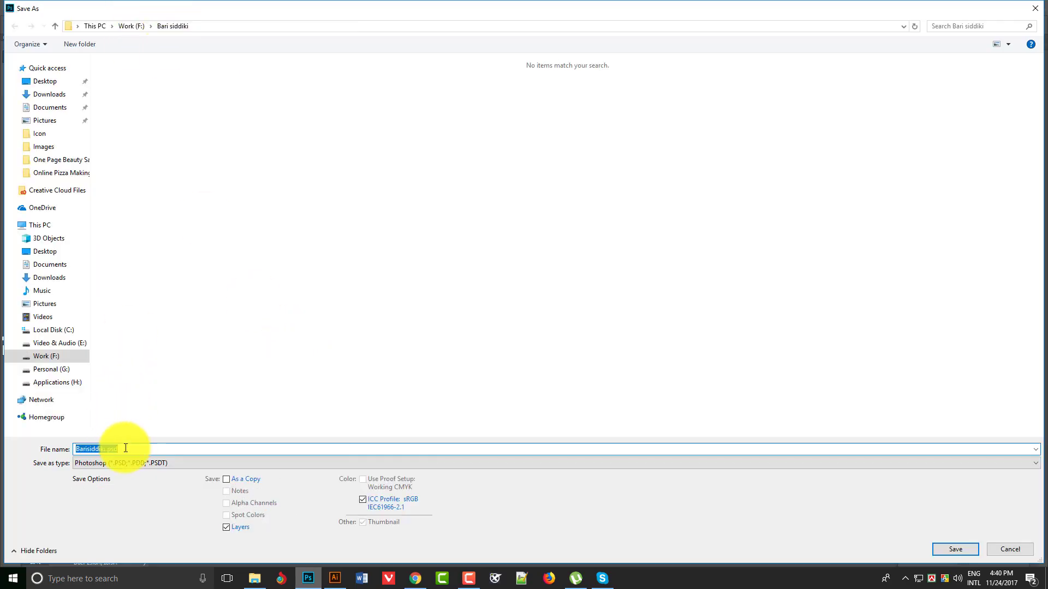
click(961, 554)
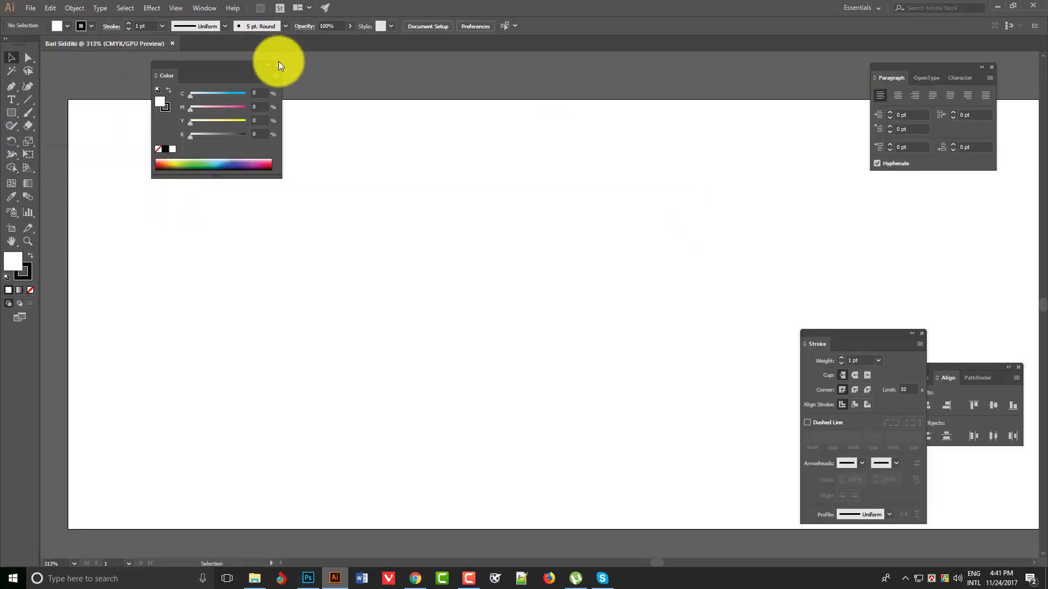
Step: In Illustrator, place Barisiddiki.psd at about 1.75 × 0.77 in on the Bari Siddiki artboard and embed it with layers converted to objects
click(279, 65)
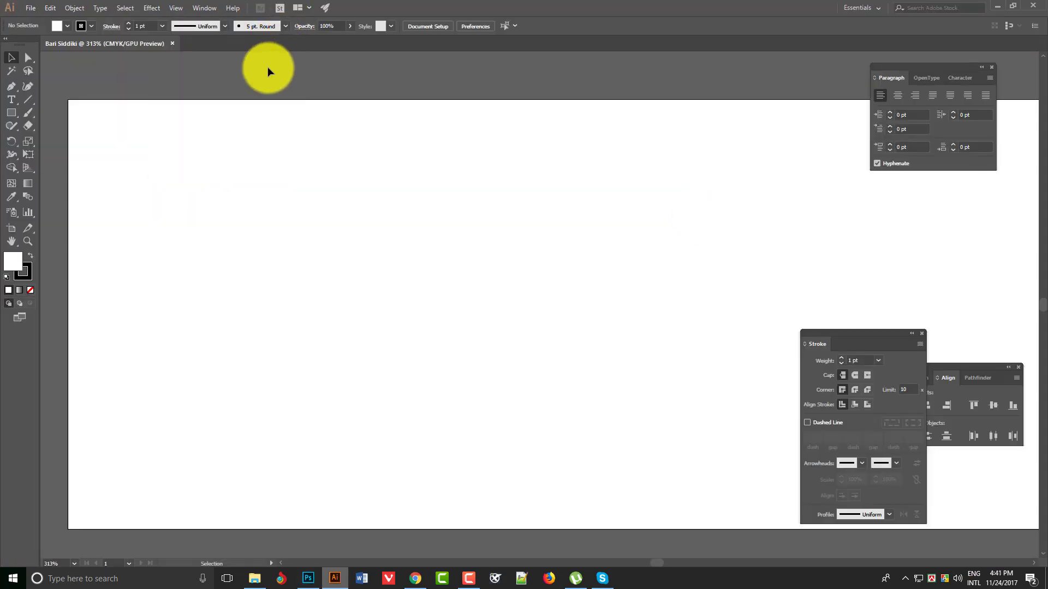
click(31, 8)
click(71, 185)
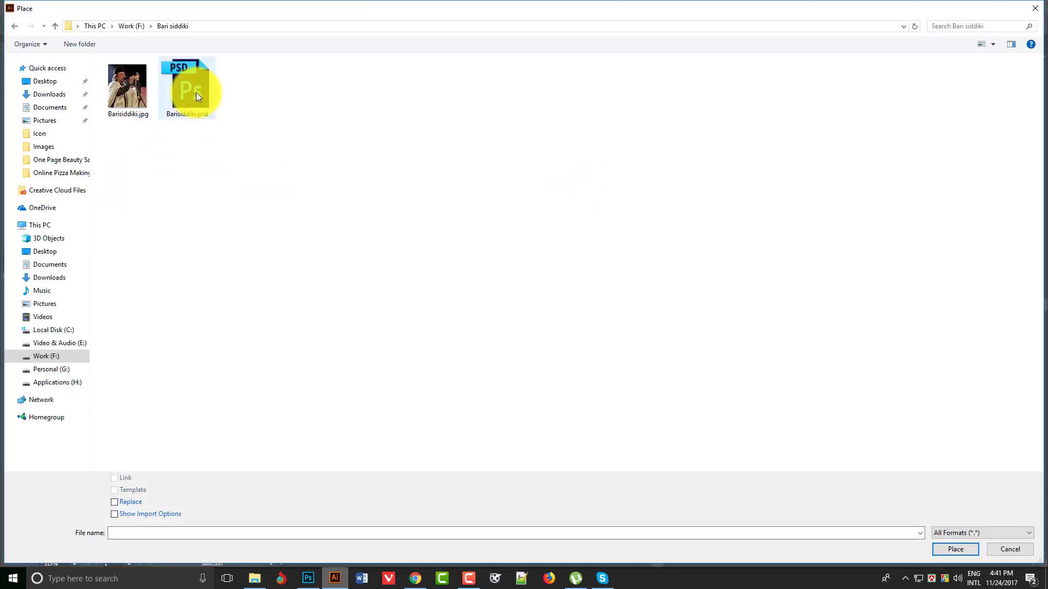
key(Escape)
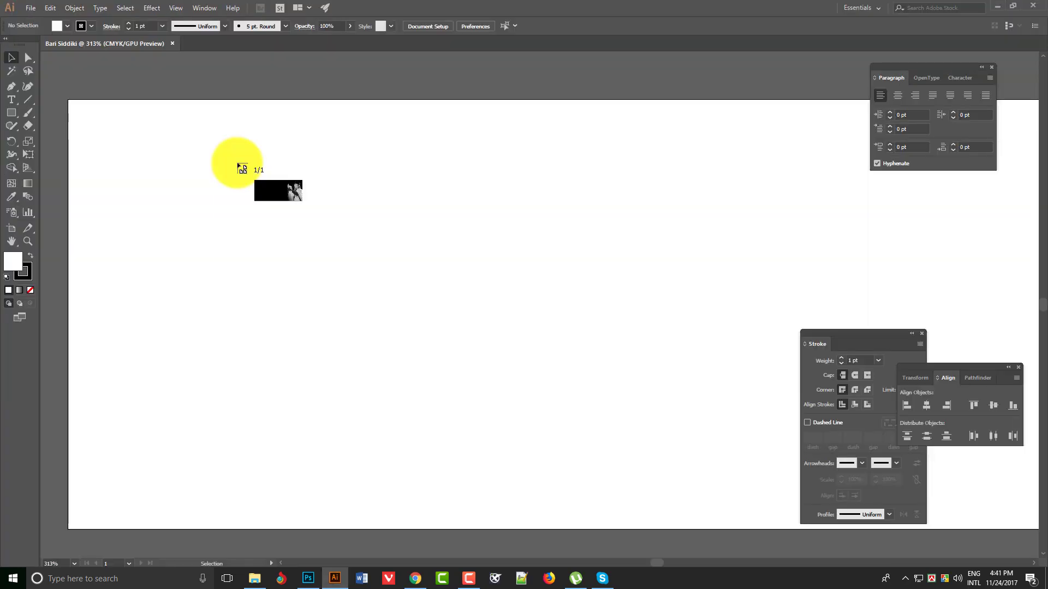
click(239, 165)
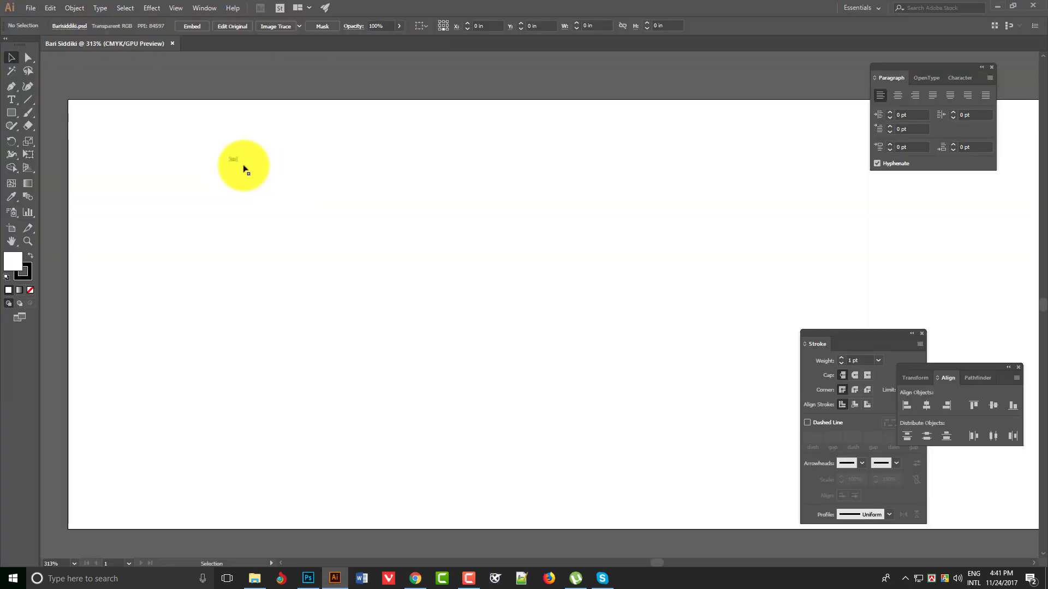
drag(235, 162, 623, 384)
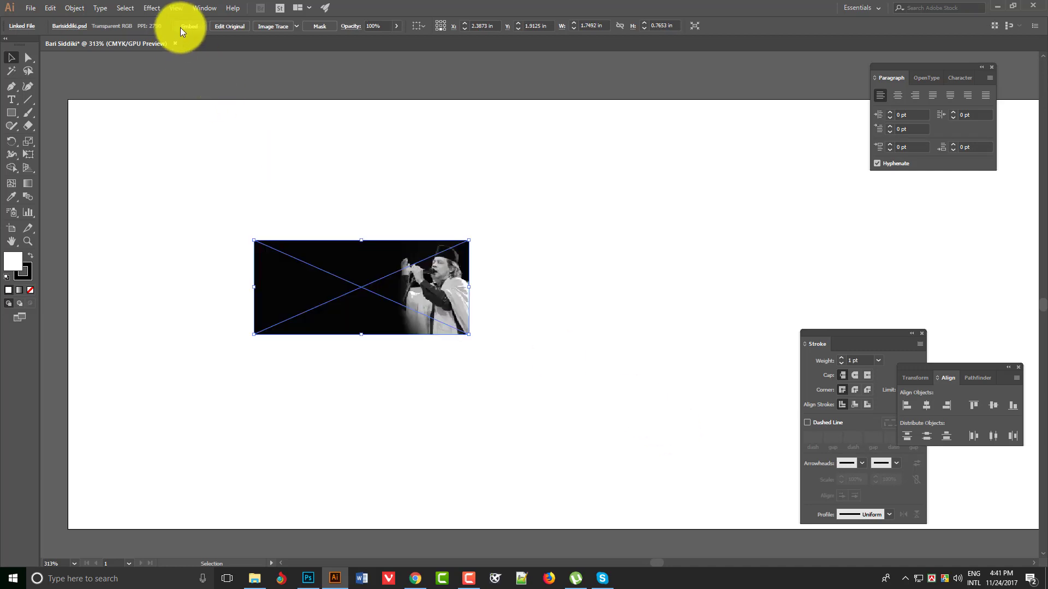
click(556, 443)
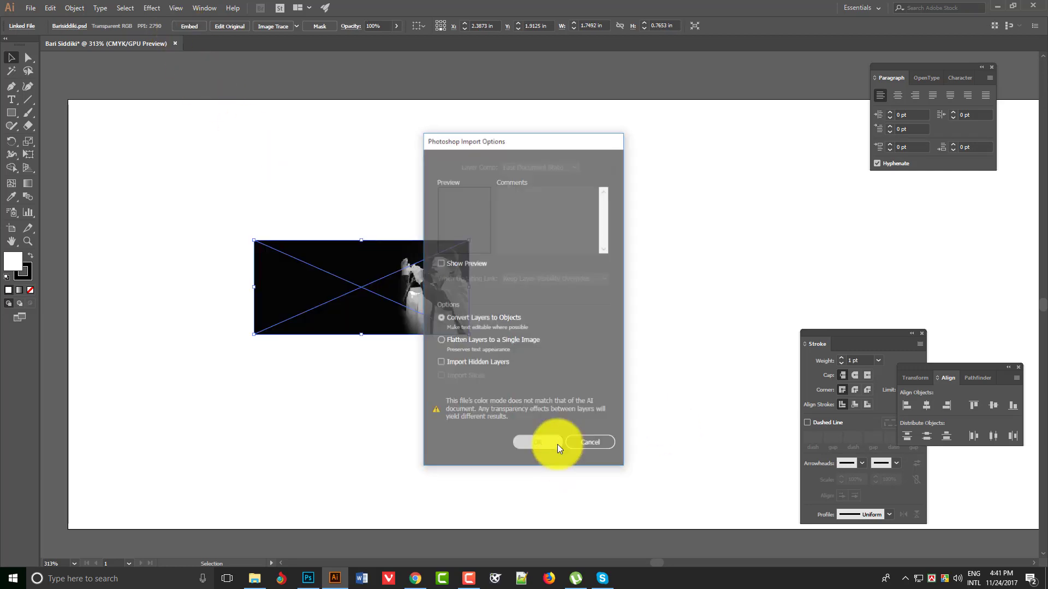
click(286, 171)
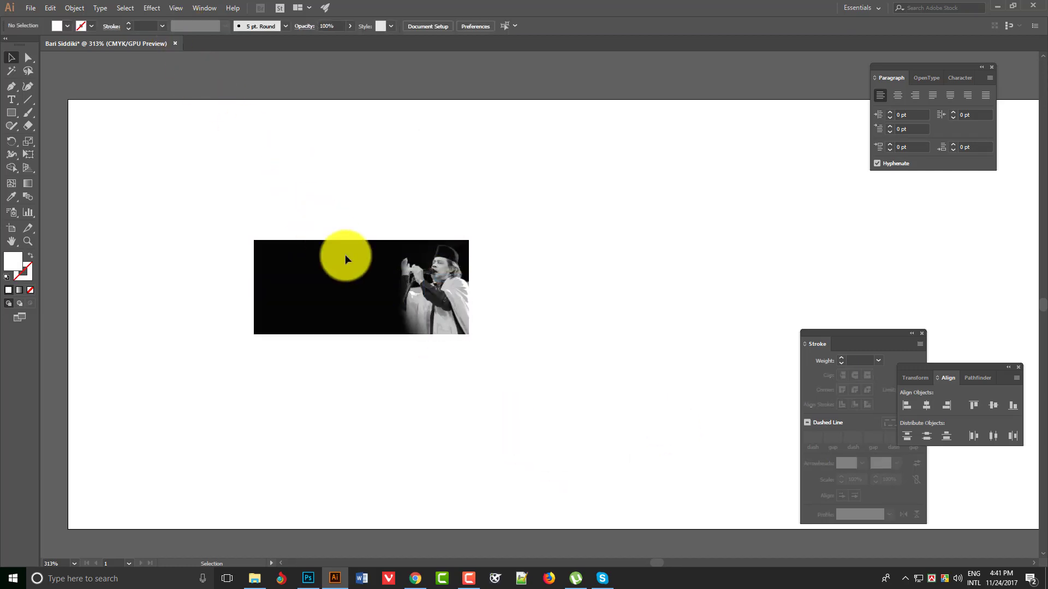
Step: Align the embedded image with the artboard's upper-left corner and scale it up to cover the whole artboard
drag(376, 297, 1013, 542)
key(Tab)
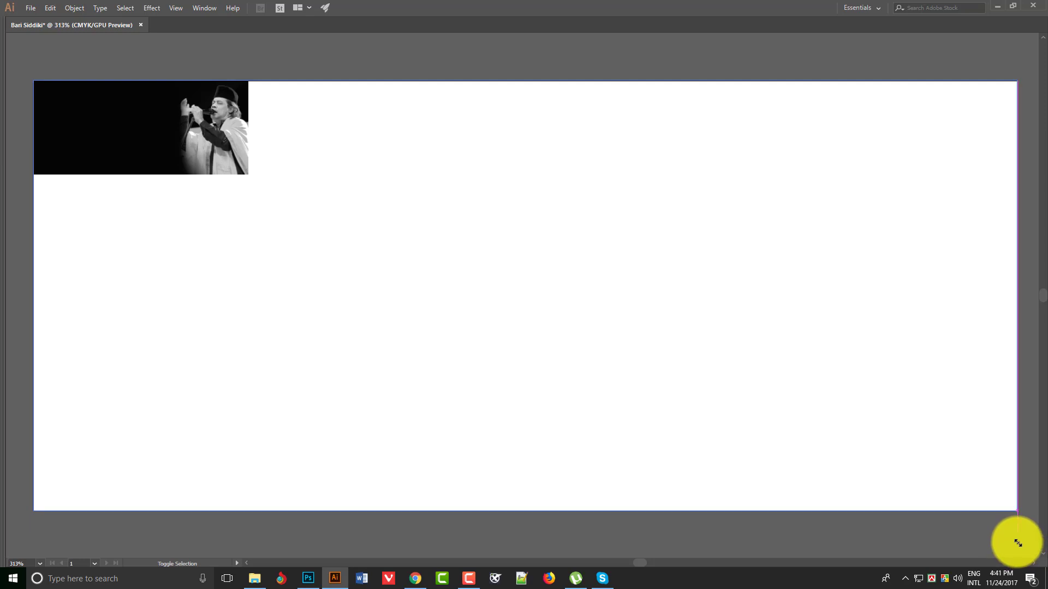
click(653, 67)
key(space)
drag(424, 336, 468, 354)
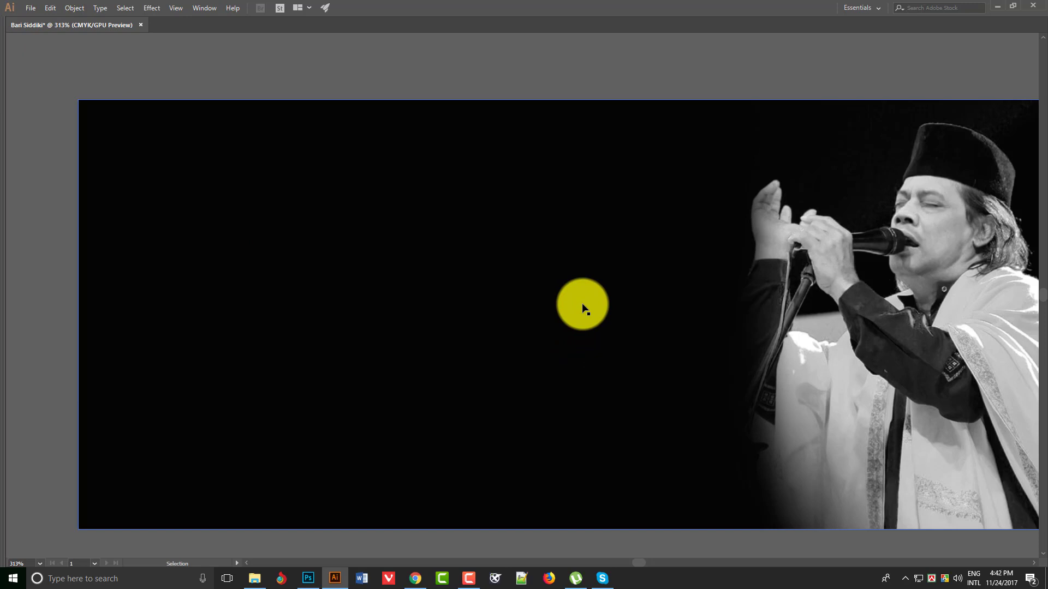
Step: Add a point text object above the artboard and set its font to TonnyBanglaMJ Bold
key(t)
key(ctrl+t)
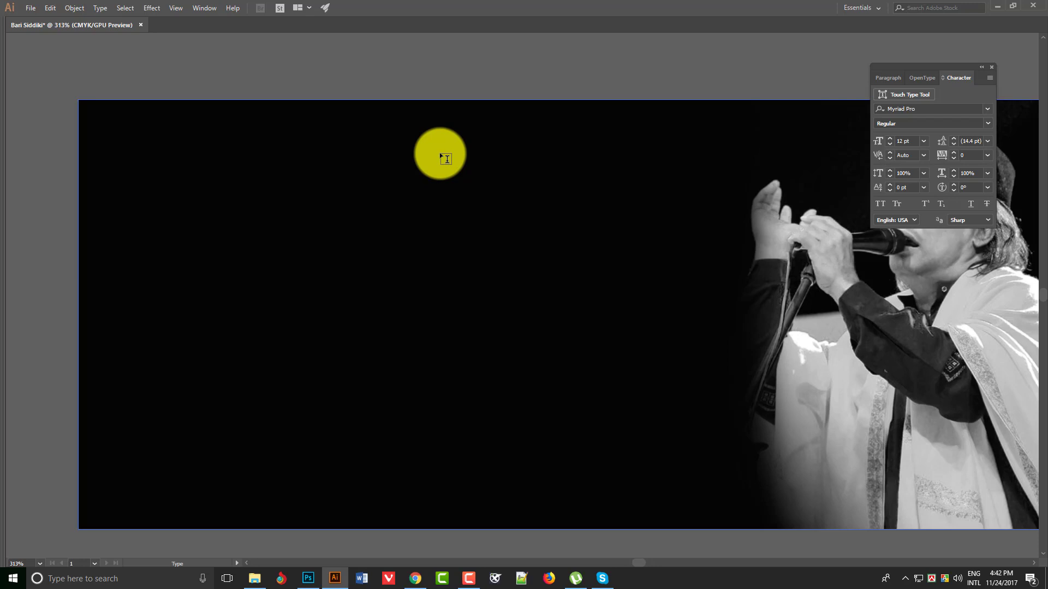
click(435, 82)
click(904, 107)
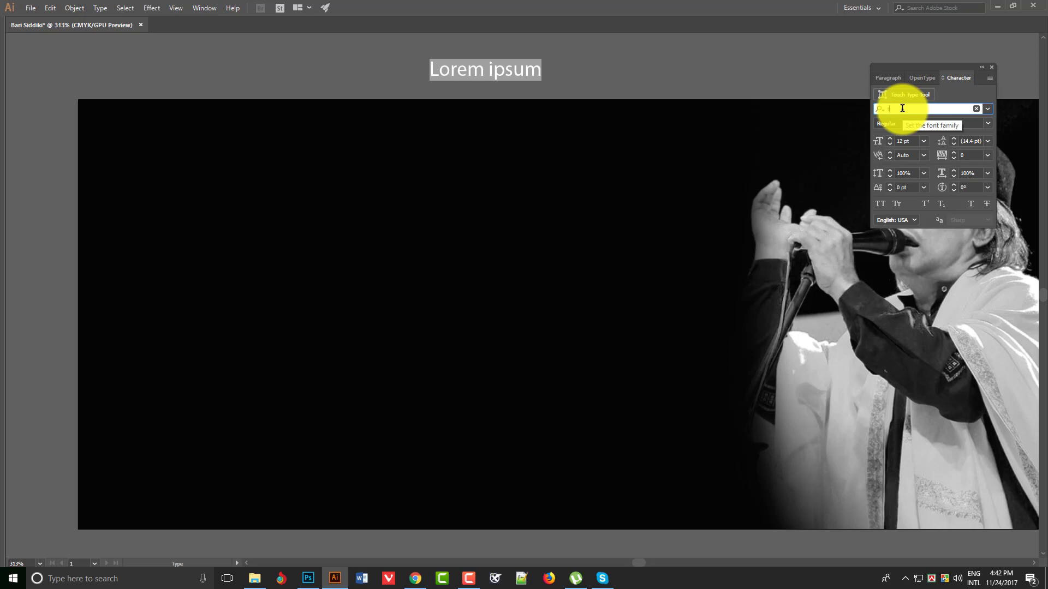
text(onny)
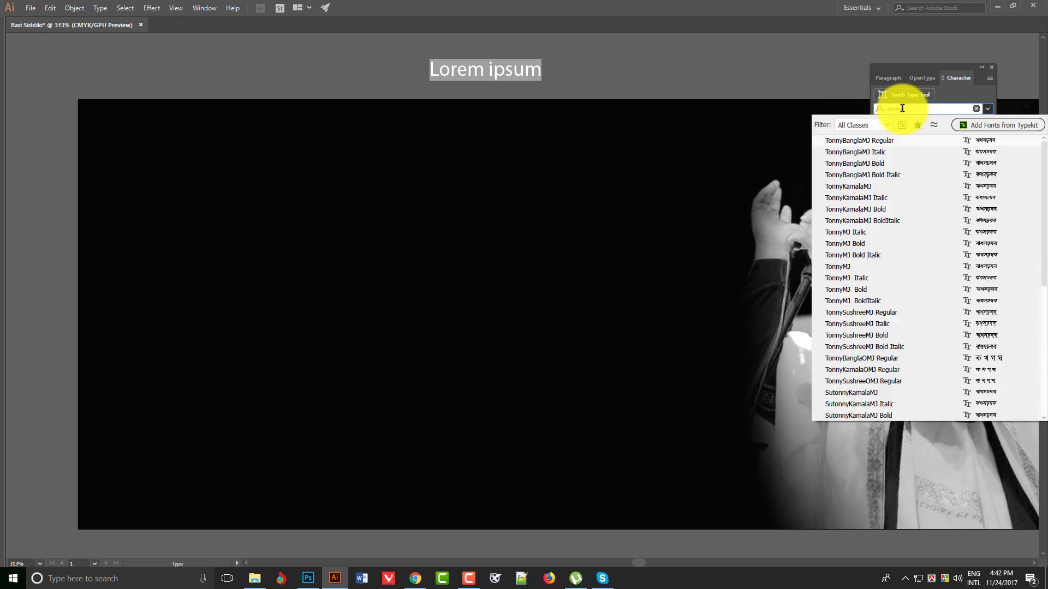
click(856, 163)
Step: Replace the placeholder text with the Bangla line "বাড়ী সিদ্দিকী" and an empty pair of parentheses on a second line
click(460, 67)
key(ctrl+a)
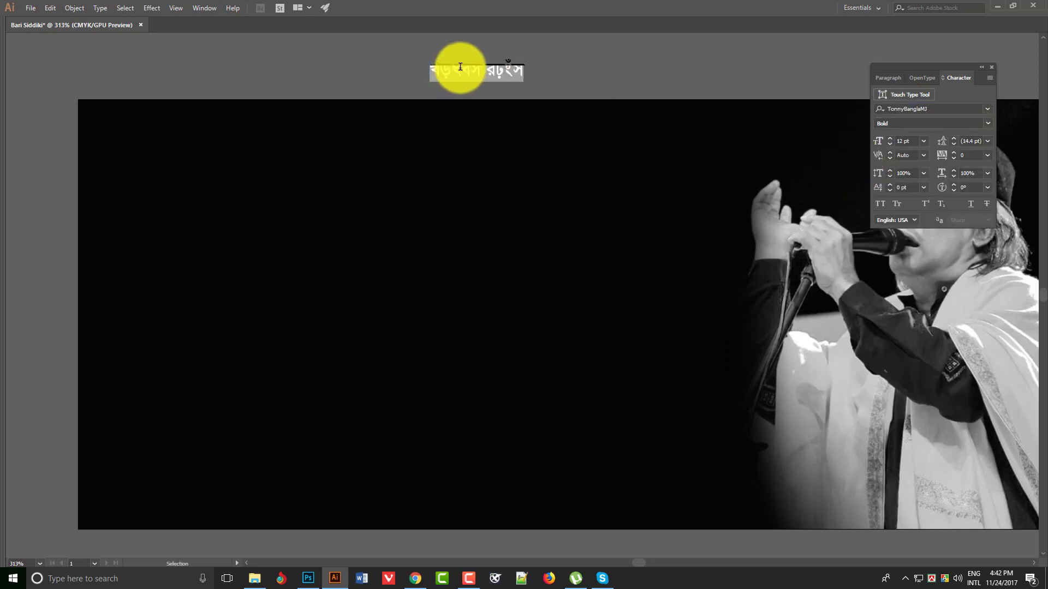
key(ctrl+alt+b)
text(বা)
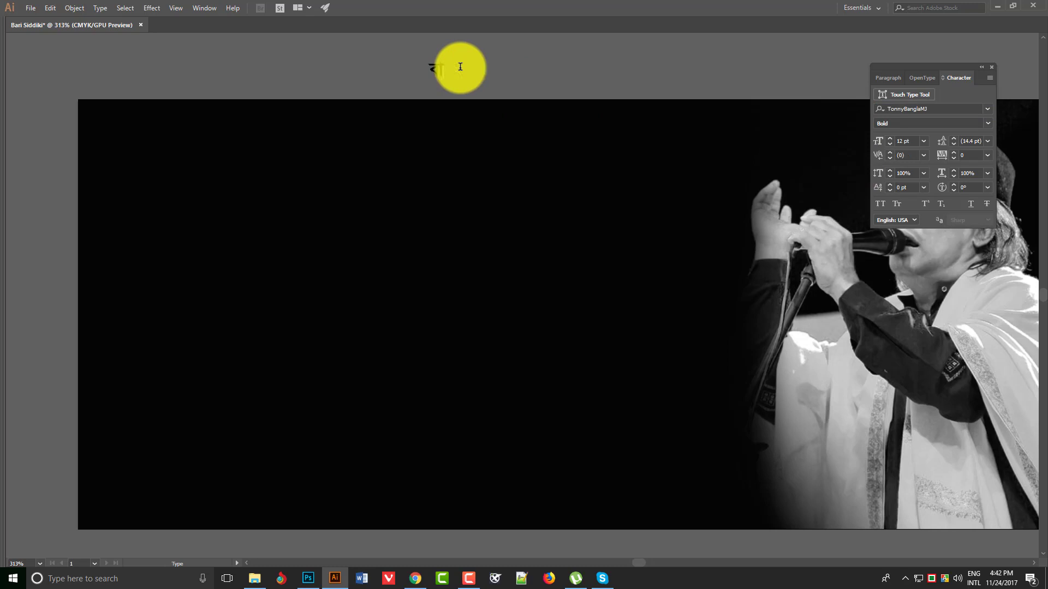
text(ড়ী)
text(স)
text(ি)
text(দ)
text(দ)
text(াক)
key(BackSpace)
key(BackSpace)
text(কী)
key(Return)
text(())
key(Escape)
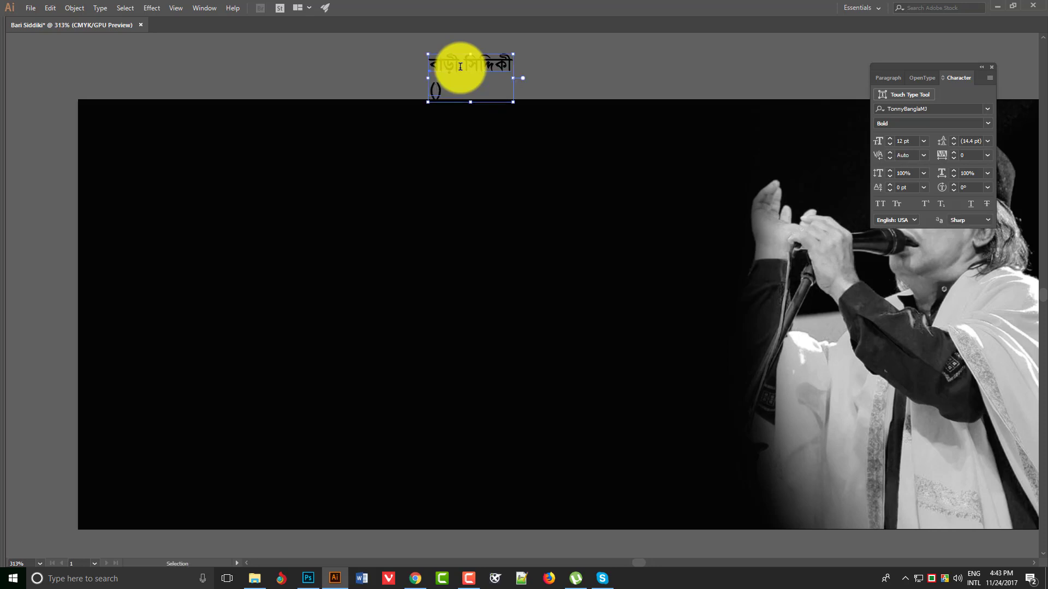
Step: Enter the singer's birth and death dates in Bangla between the parentheses, separated by a hyphen
click(434, 89)
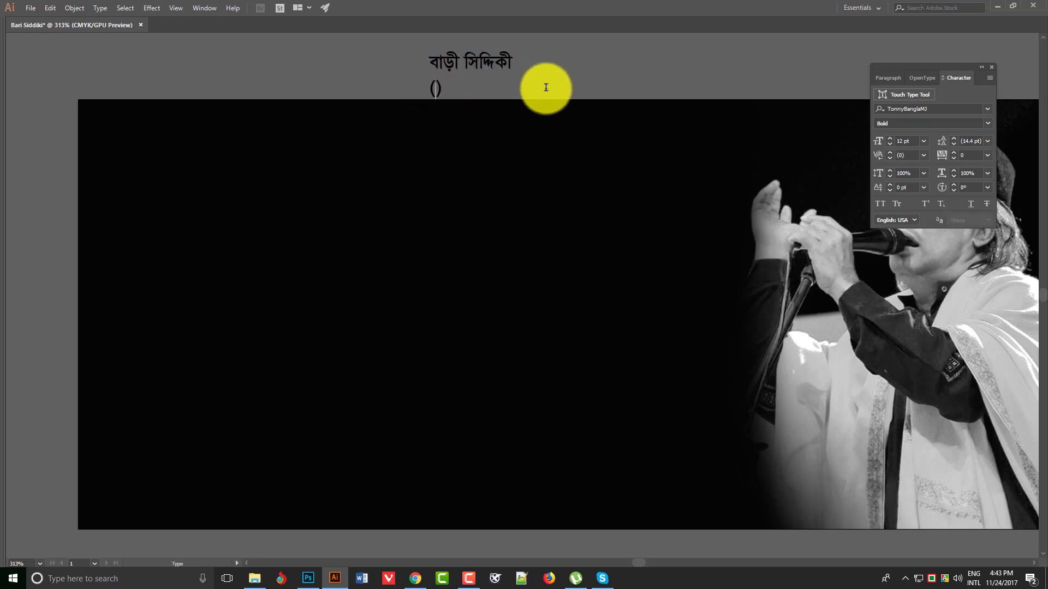
text(১৫ নভেম্ব)
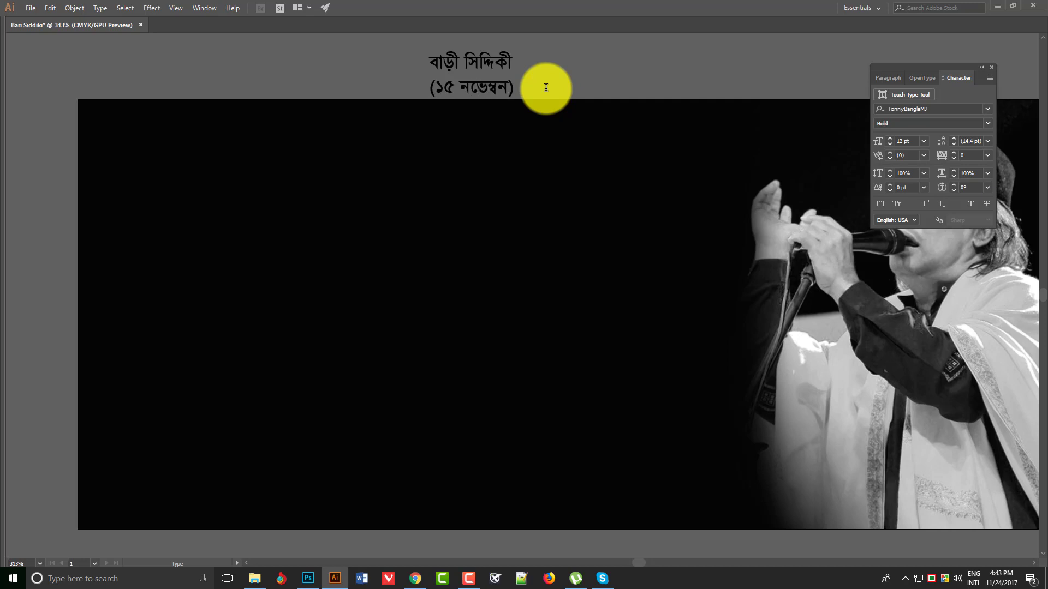
text(র ১৯৫৪,)
key(BackSpace)
text(- )
text(২৪ )
text(নভে)
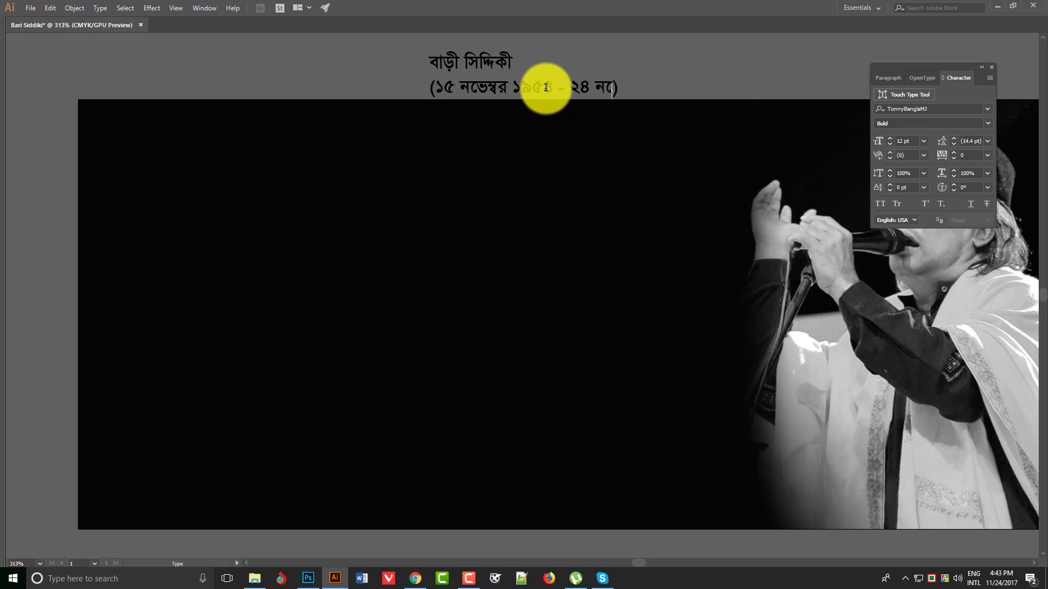
text(ম্বর ২০১৭)
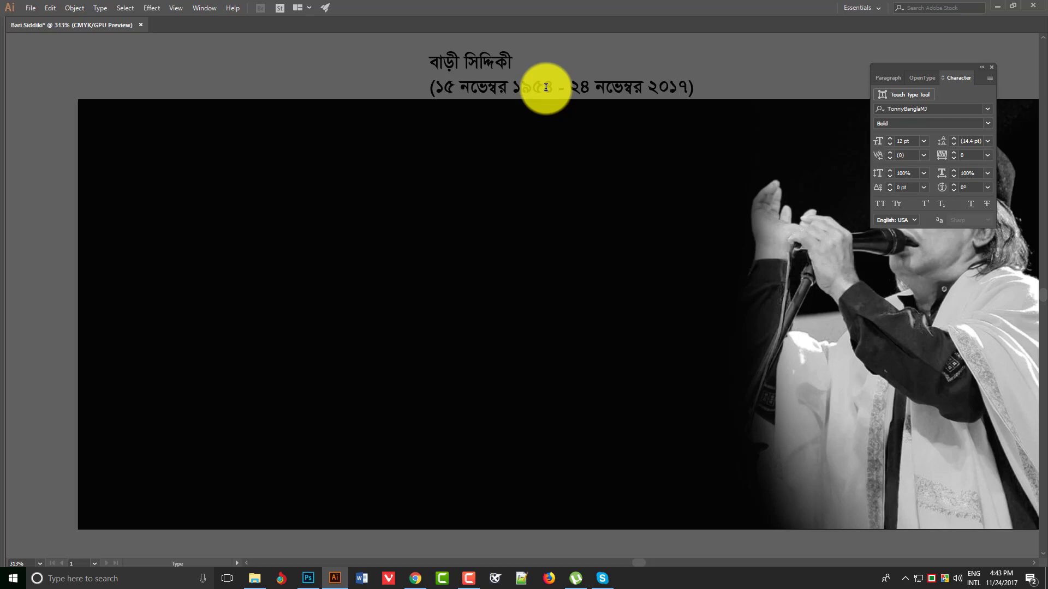
Step: Set the dates line to the Regular font style and center-align both lines of the text
key(Escape)
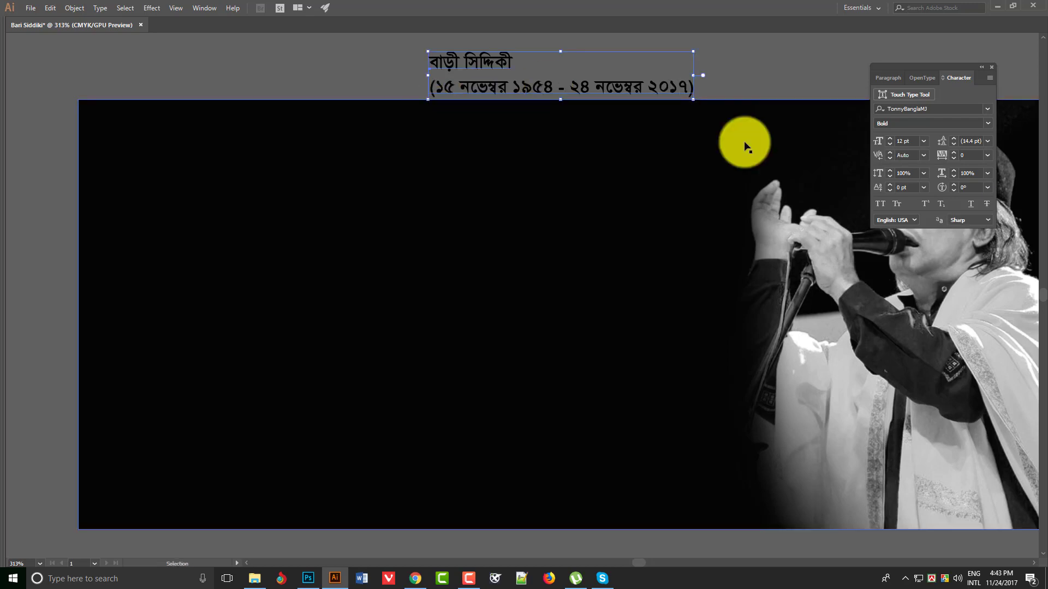
triple_click(640, 90)
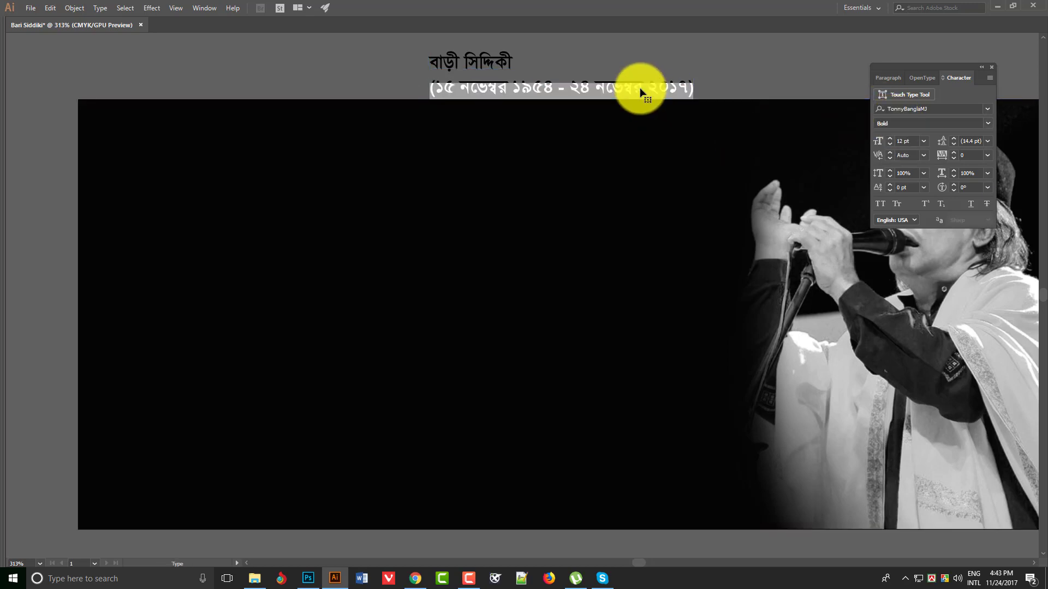
click(976, 123)
click(895, 135)
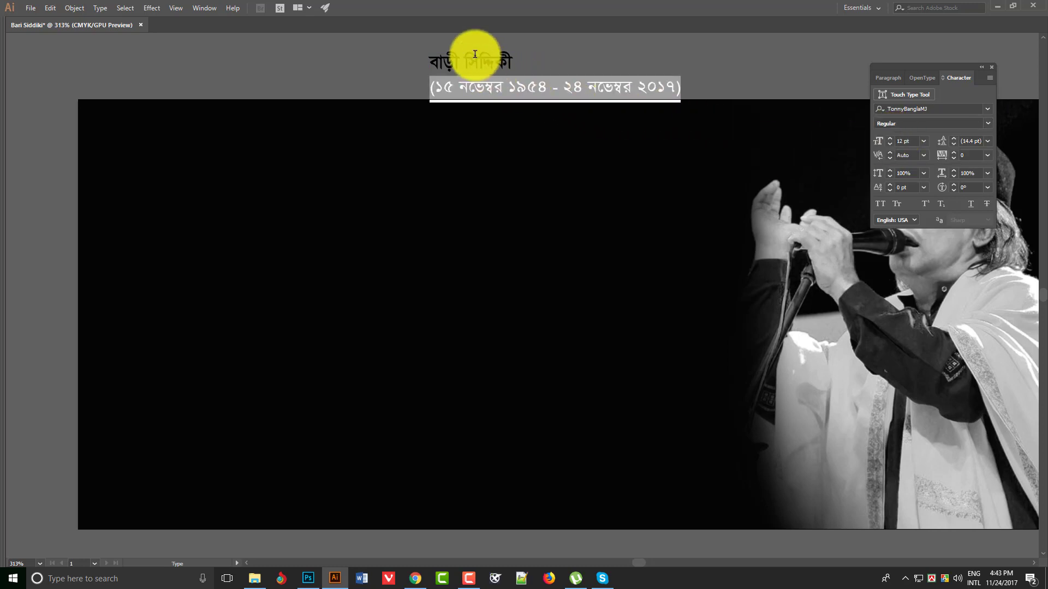
key(Escape)
click(891, 79)
click(897, 95)
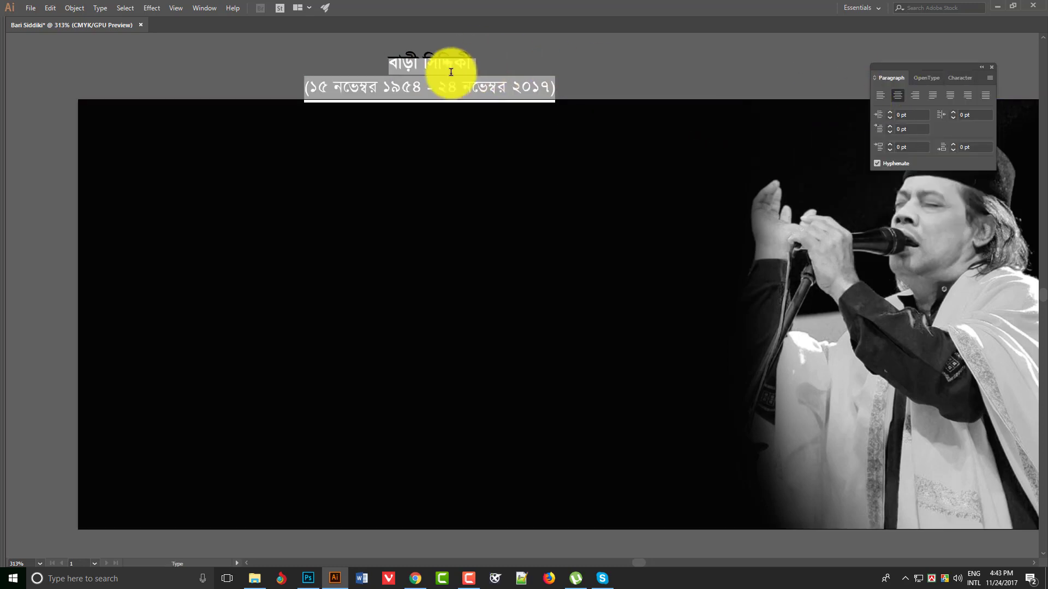
Step: Enlarge the name line by several size increments so it stands out above the dates line
triple_click(442, 63)
key(ctrl+shift+period)
key(ctrl+shift+period)
key(ctrl+shift+period)
key(ctrl+shift+period)
key(ctrl+shift+period)
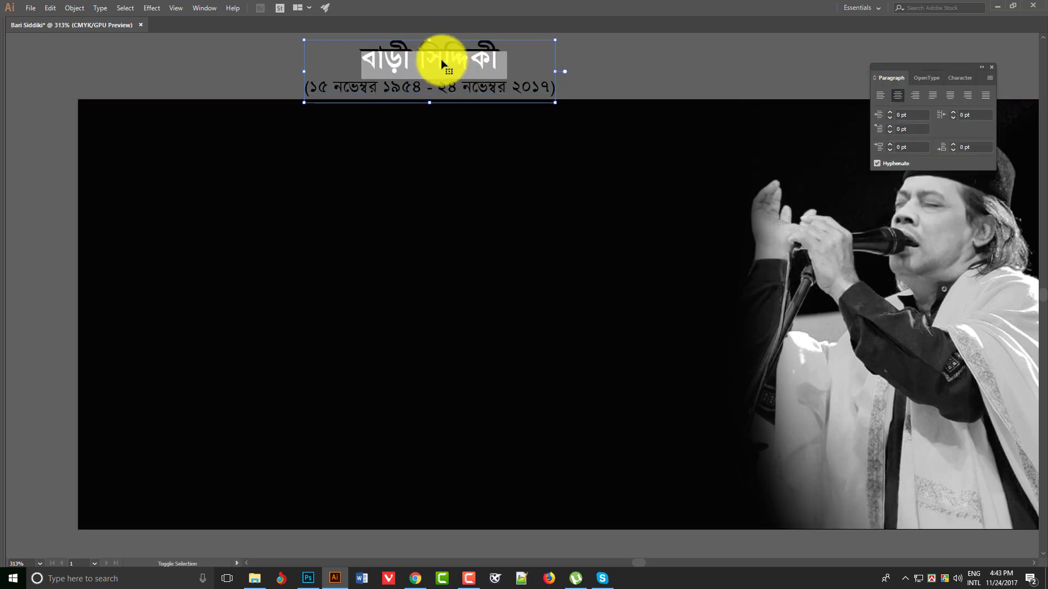
key(Escape)
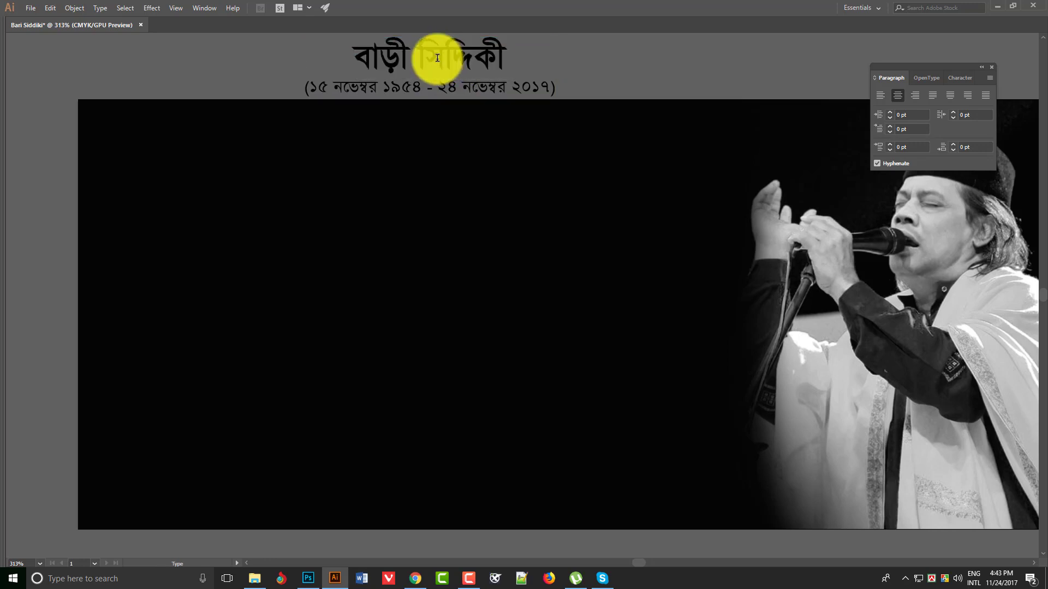
Step: Correct the spelling of the name's first word by replacing its second consonant with "র"
double_click(382, 55)
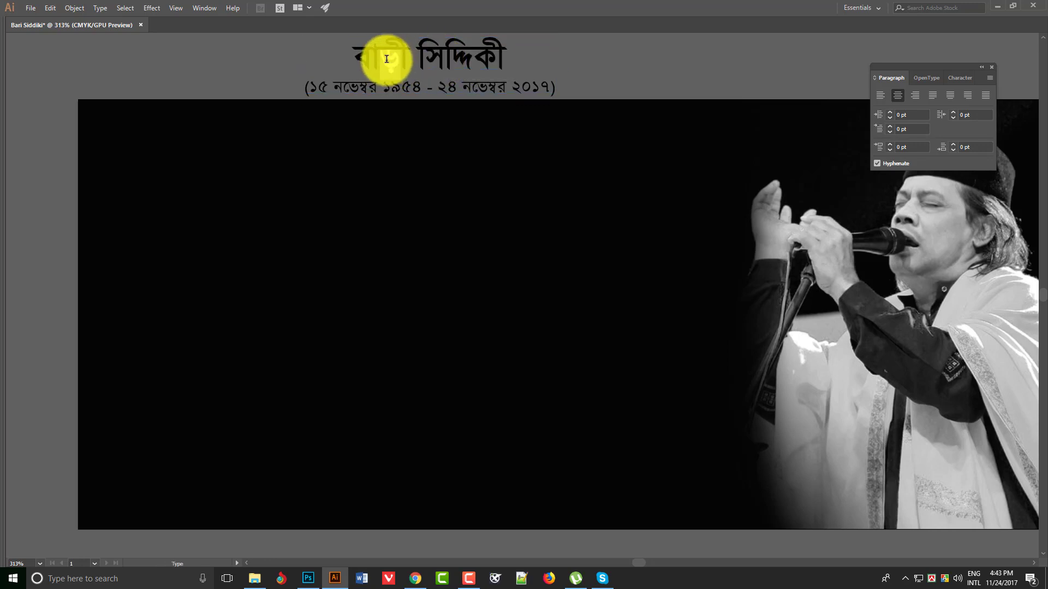
key(ctrl+alt+b)
text(ন)
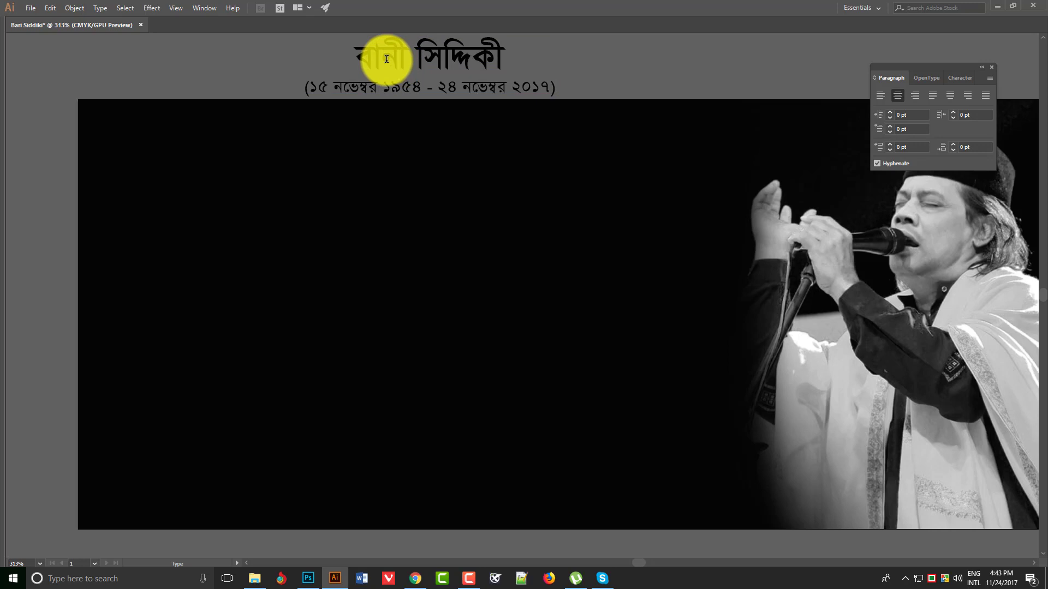
key(BackSpace)
text(ল)
key(BackSpace)
text(র)
key(Escape)
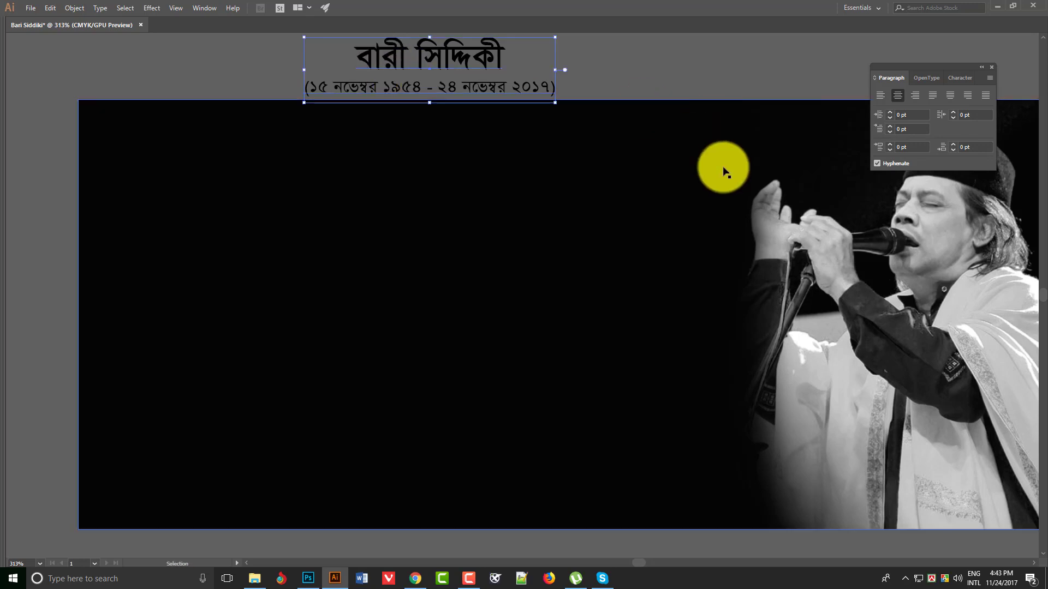
Step: Fill both text lines with white and try to move them onto the artboard's black area
key(F6)
click(173, 149)
drag(391, 51, 411, 268)
click(577, 48)
mouse_move(471, 47)
mouse_down()
mouse_move(474, 100)
mouse_move(487, 48)
mouse_up()
key(a)
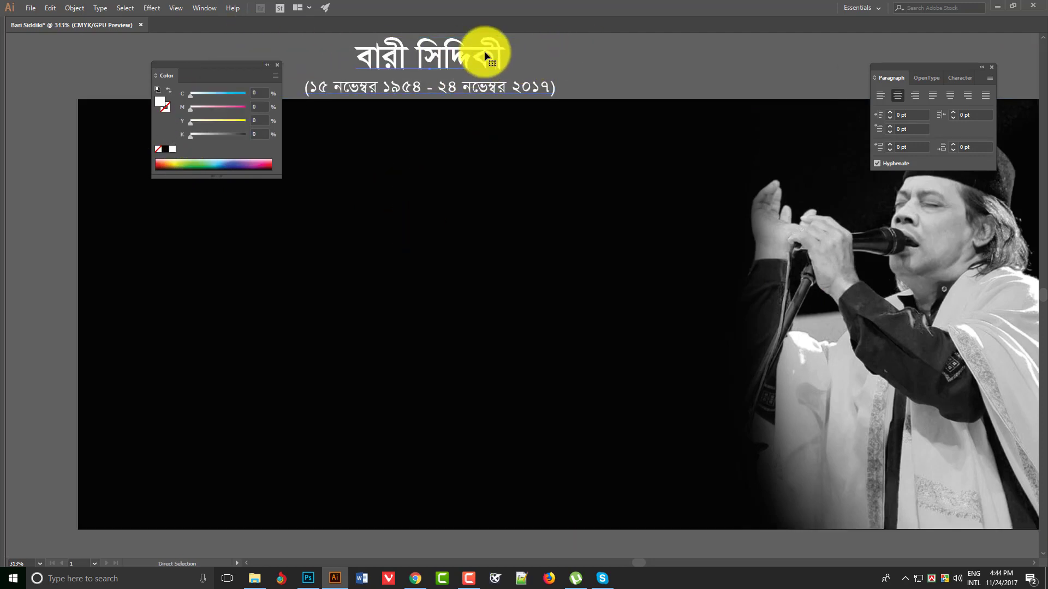
Step: Cut the text and paste it onto the banner, position it in the black area beside the singer, and enlarge it
key(ctrl+x)
key(ctrl+0)
key(ctrl+v)
drag(547, 288, 473, 283)
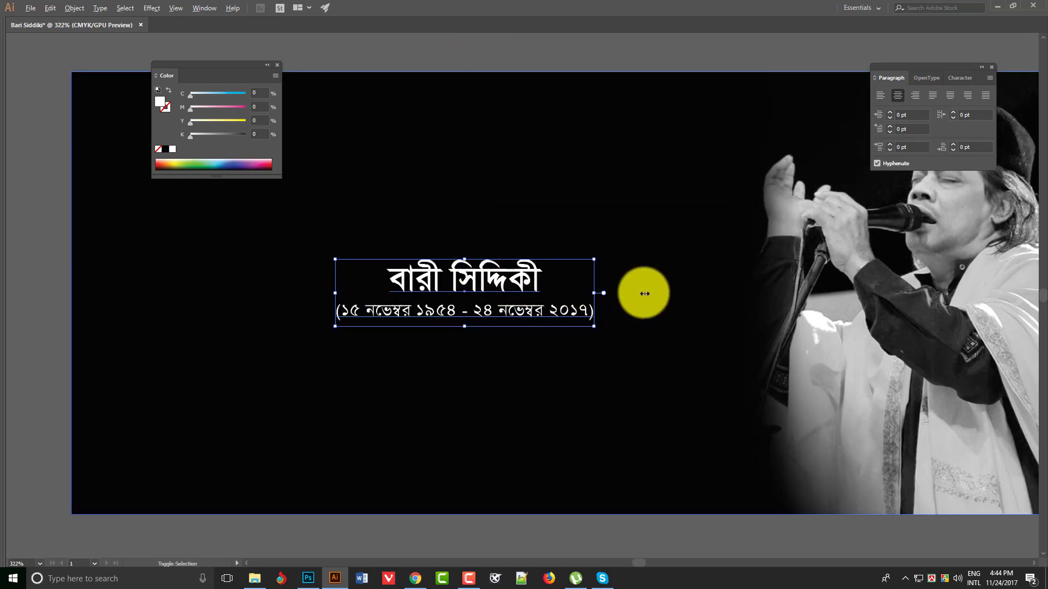
drag(645, 293, 653, 289)
click(479, 43)
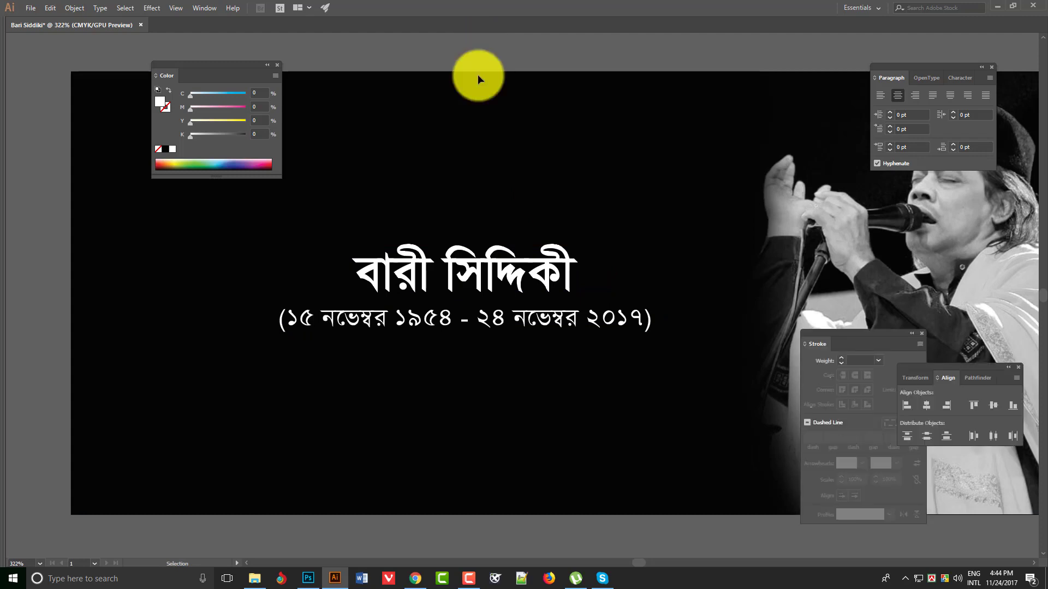
key(Tab)
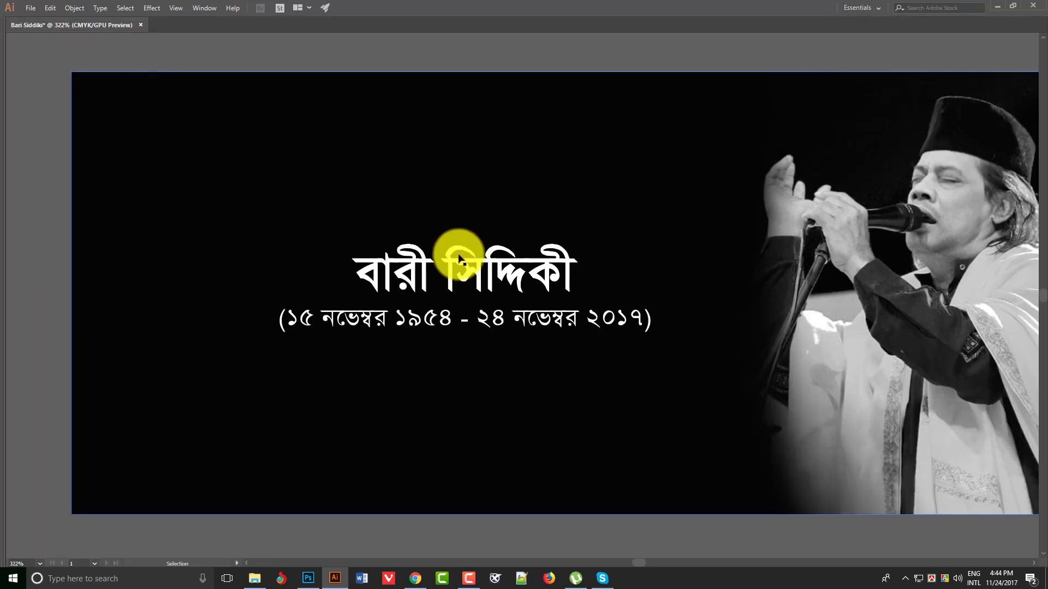
key(ctrl+0)
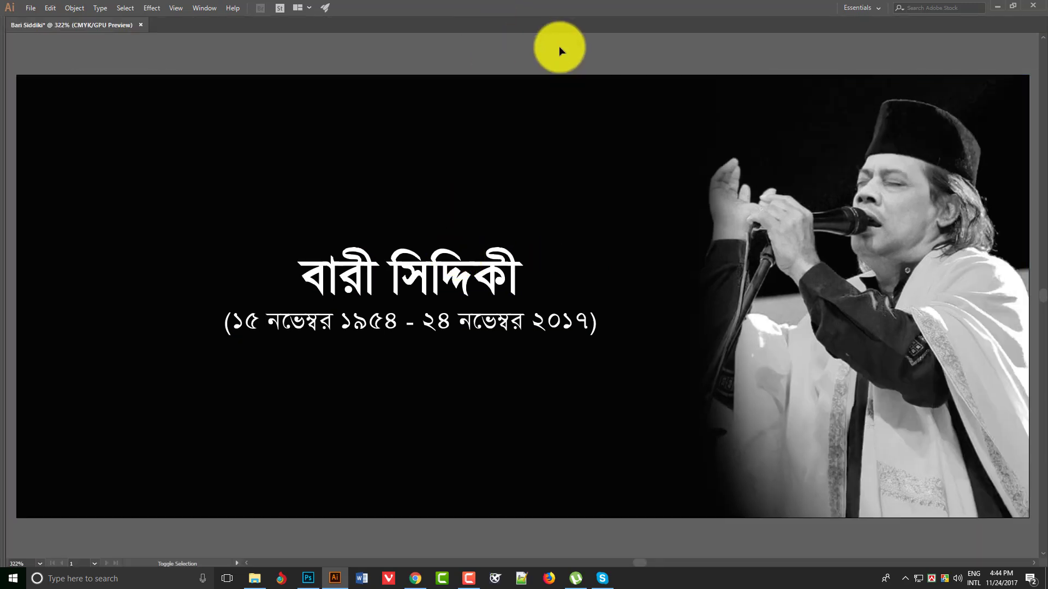
Step: Prepare a Save for Web export of the banner as a JPEG with the image size scaled to 300 percent
key(ctrl+alt+shift+s)
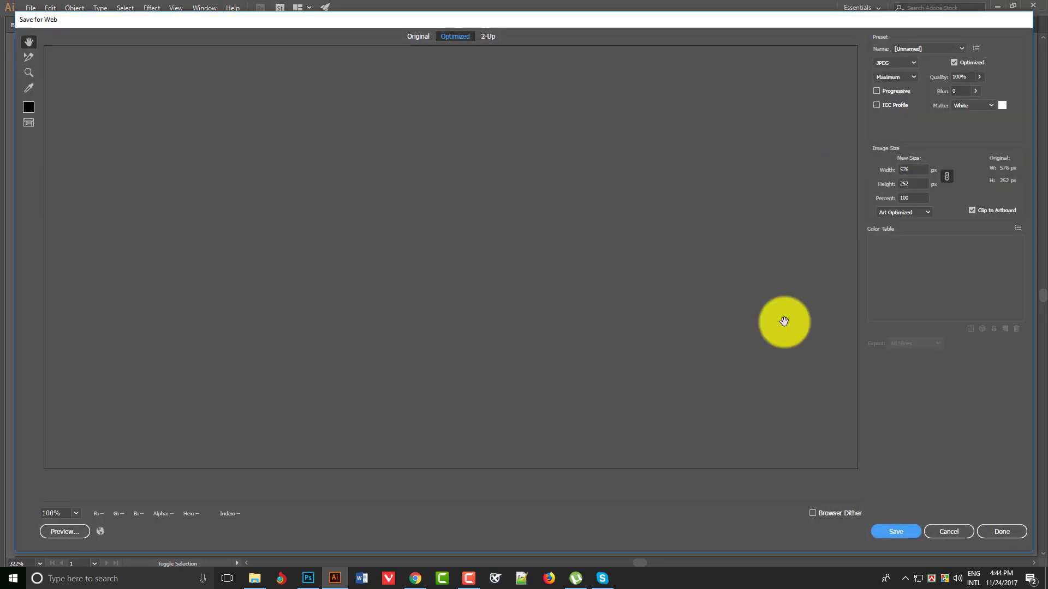
click(912, 199)
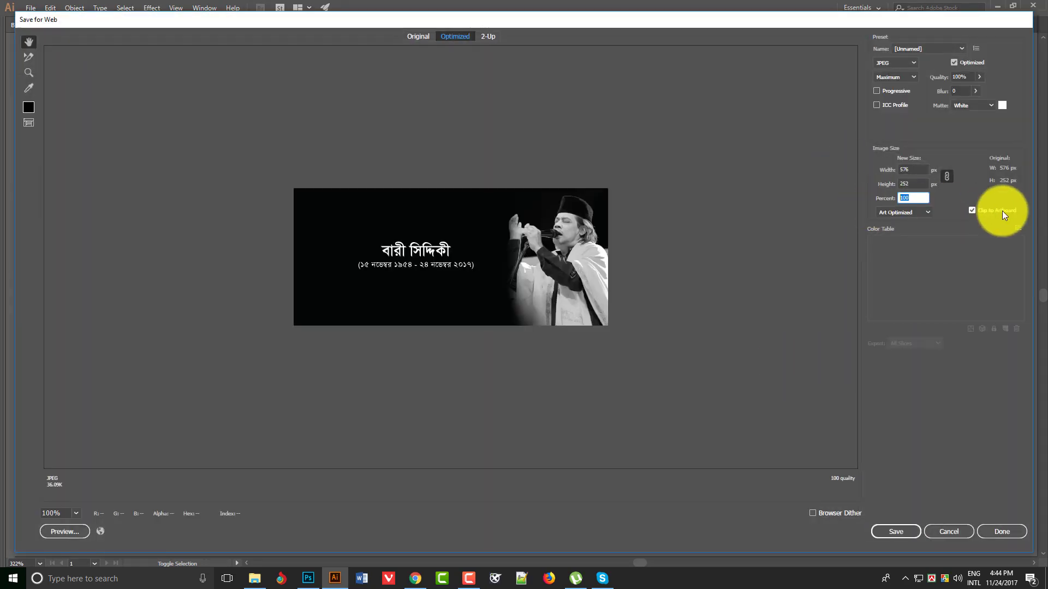
text(5)
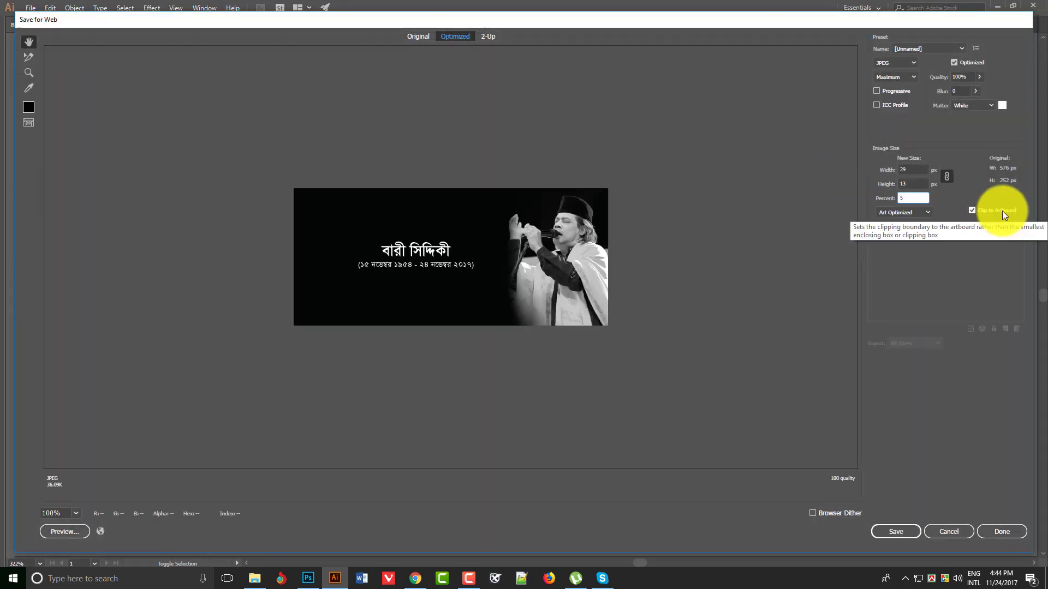
text(00)
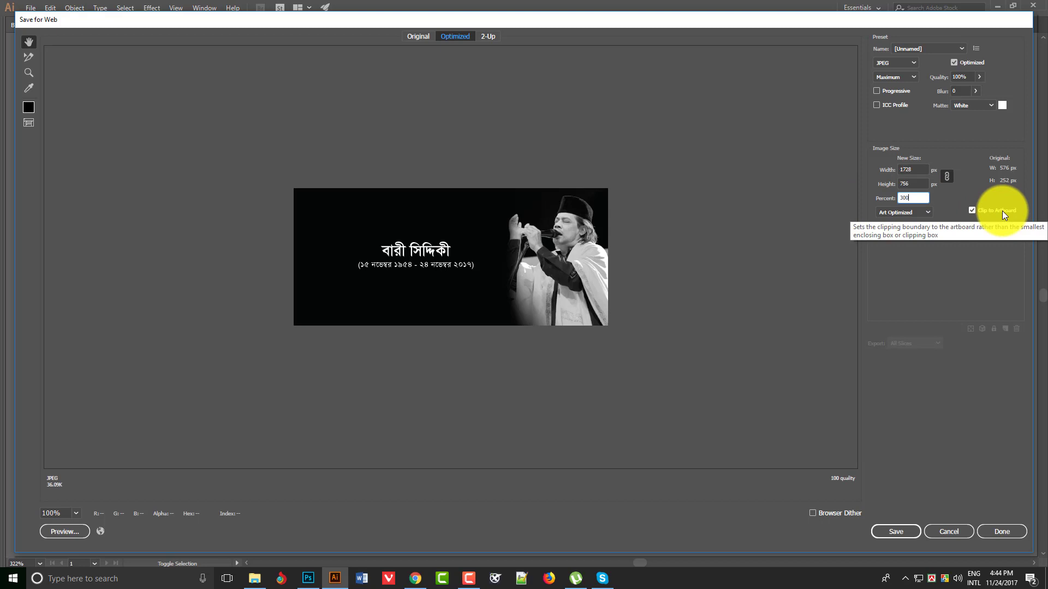
click(917, 170)
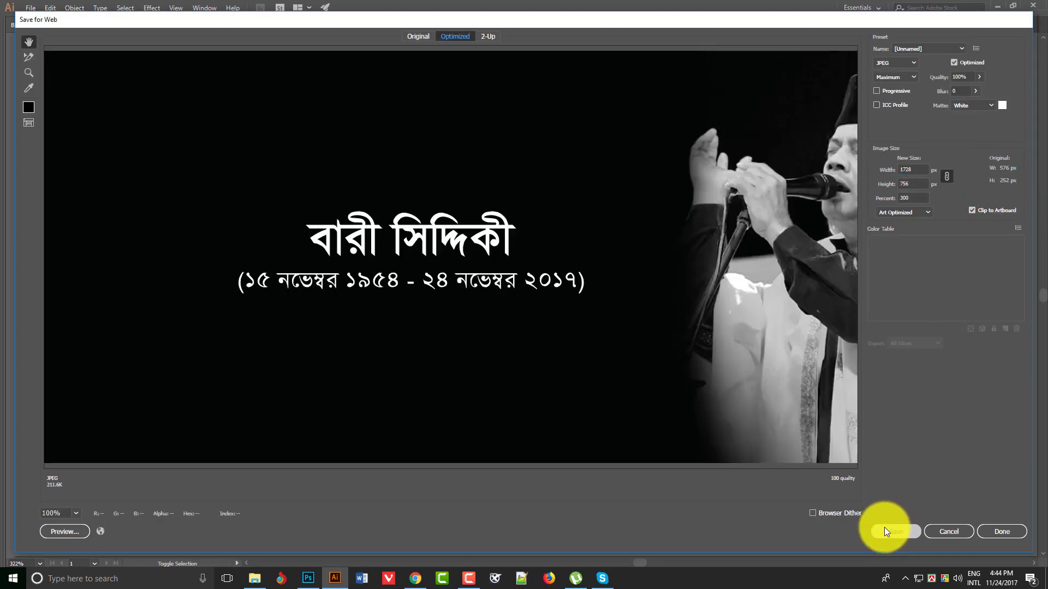
click(886, 527)
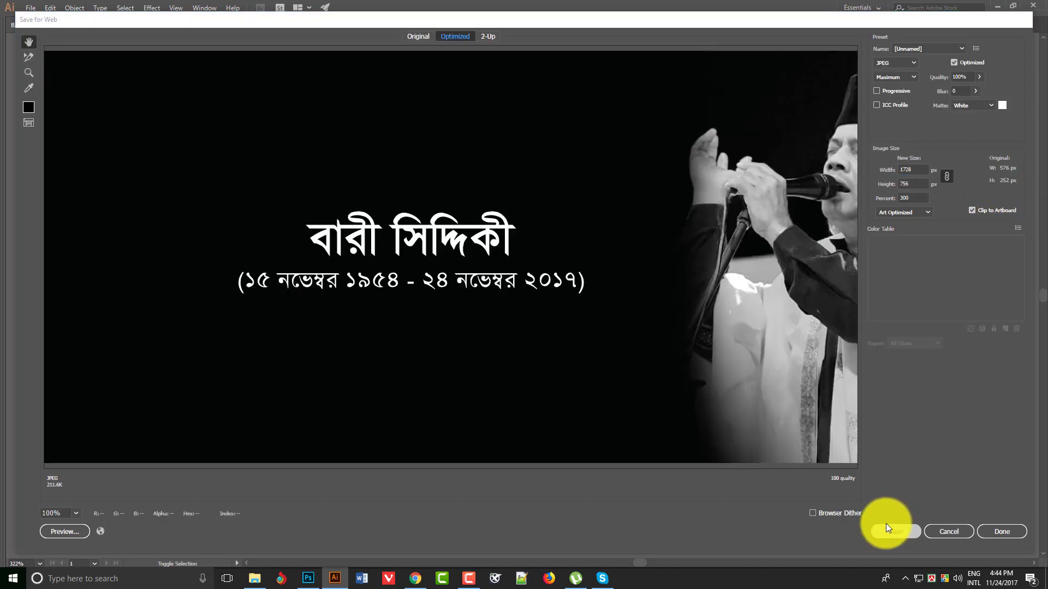
click(46, 356)
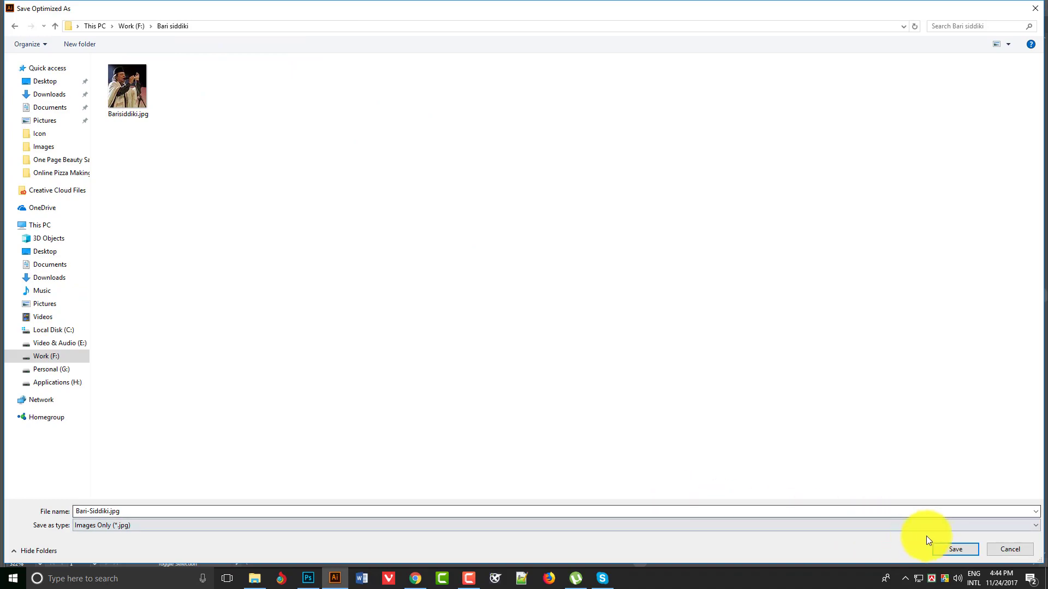
click(947, 546)
key(ctrl+w)
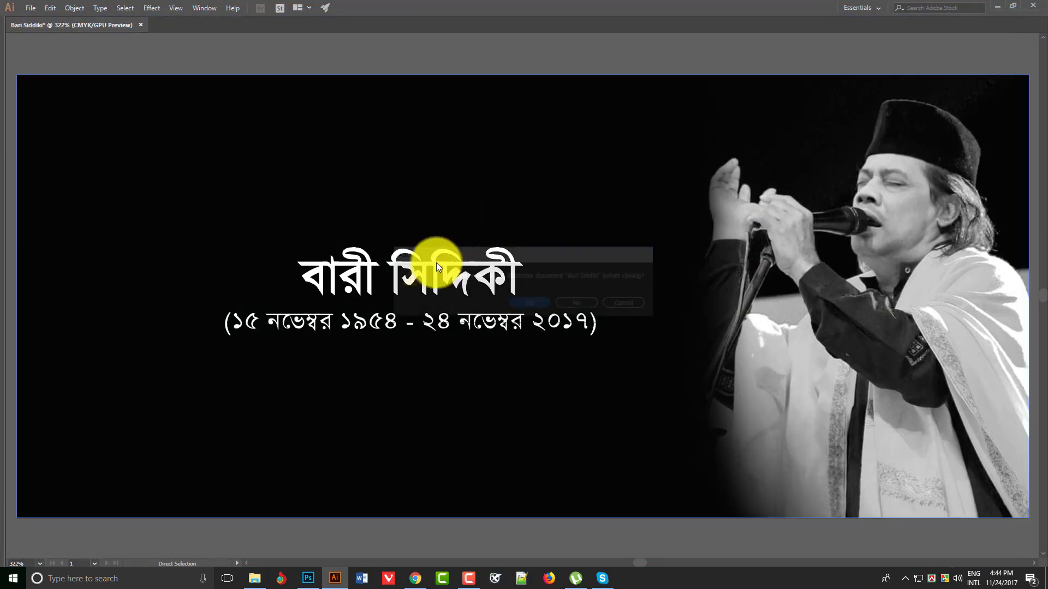
click(550, 303)
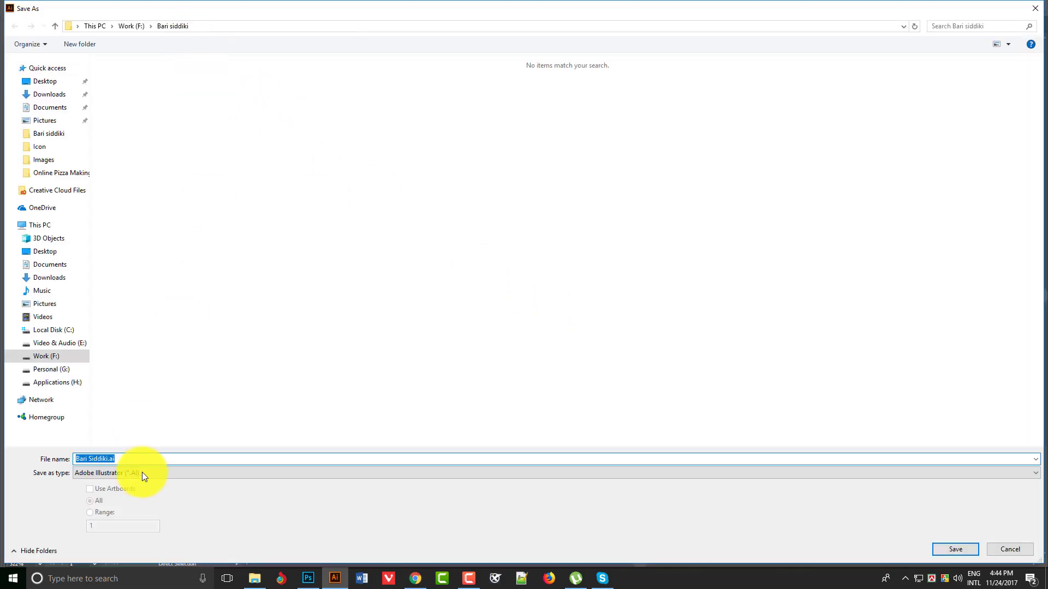
click(143, 476)
click(127, 494)
click(952, 549)
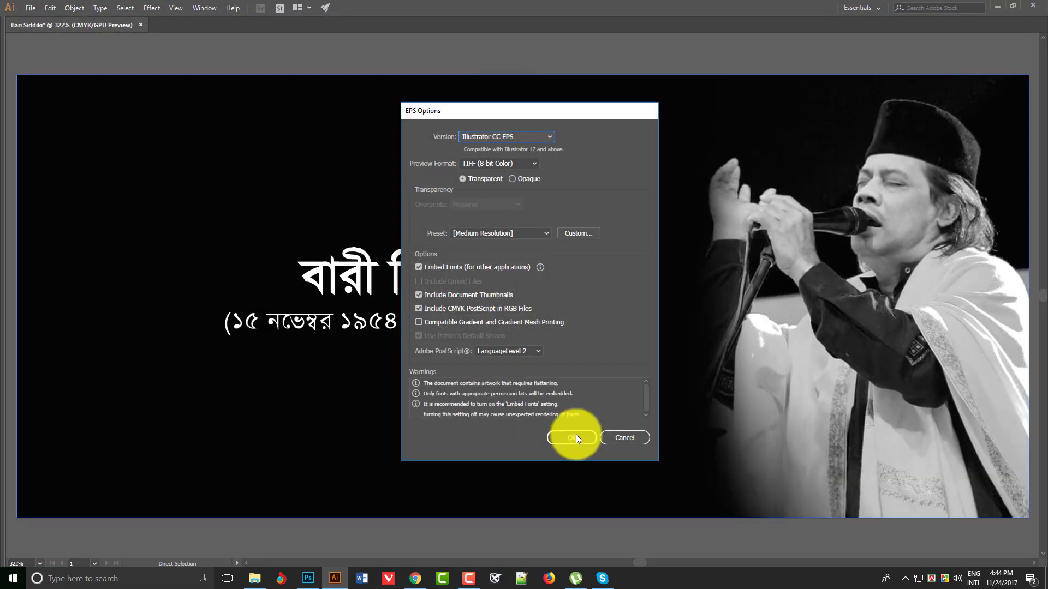
click(572, 435)
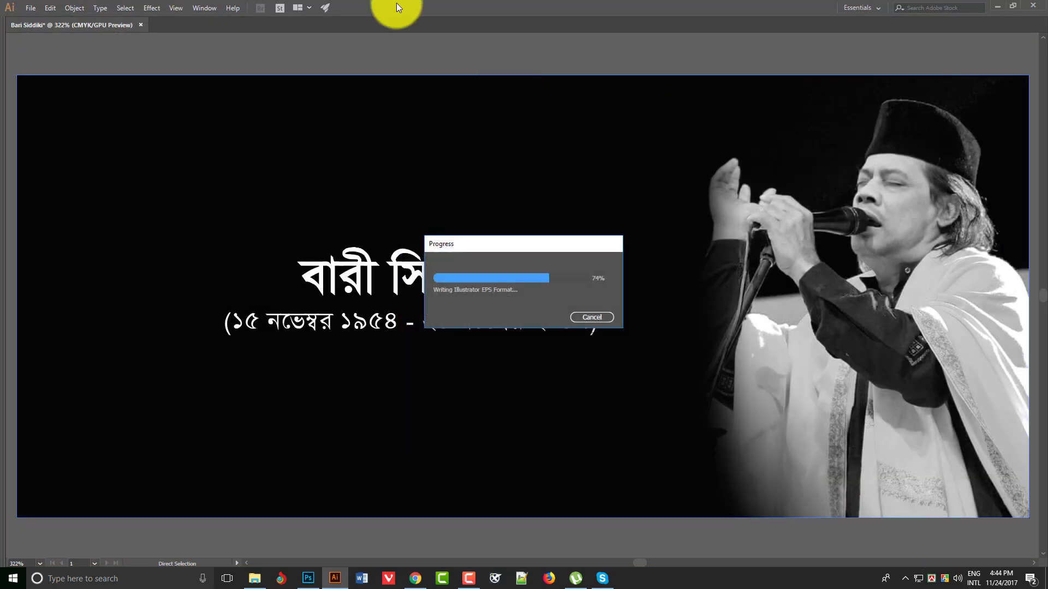
Step: Switch to File Explorer and preview the exported Bari-Siddiki.jpg in the image viewer, closing the viewer when done
click(254, 578)
click(239, 146)
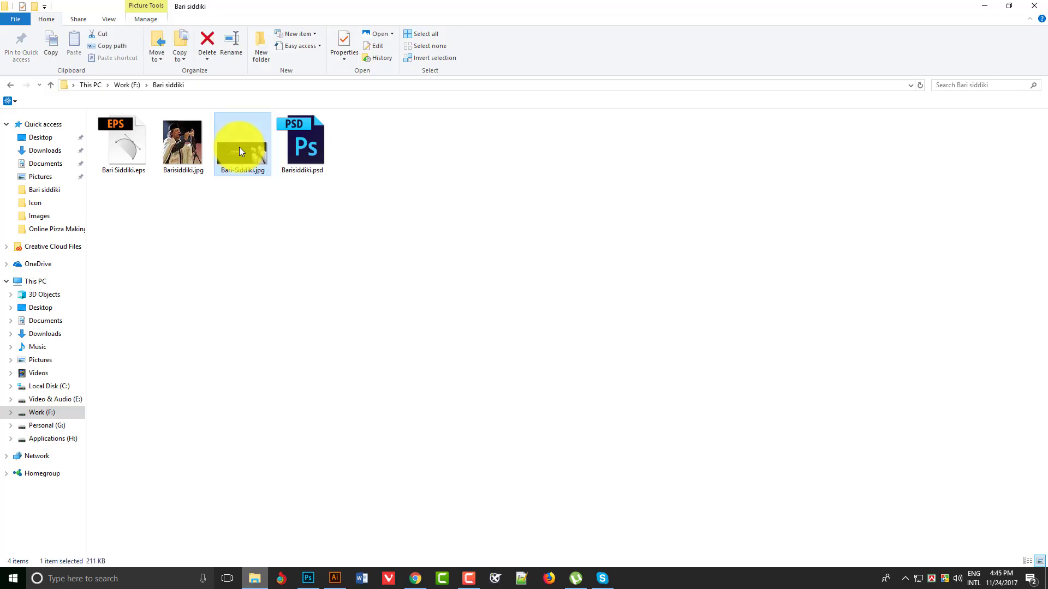
right_click(239, 146)
click(251, 155)
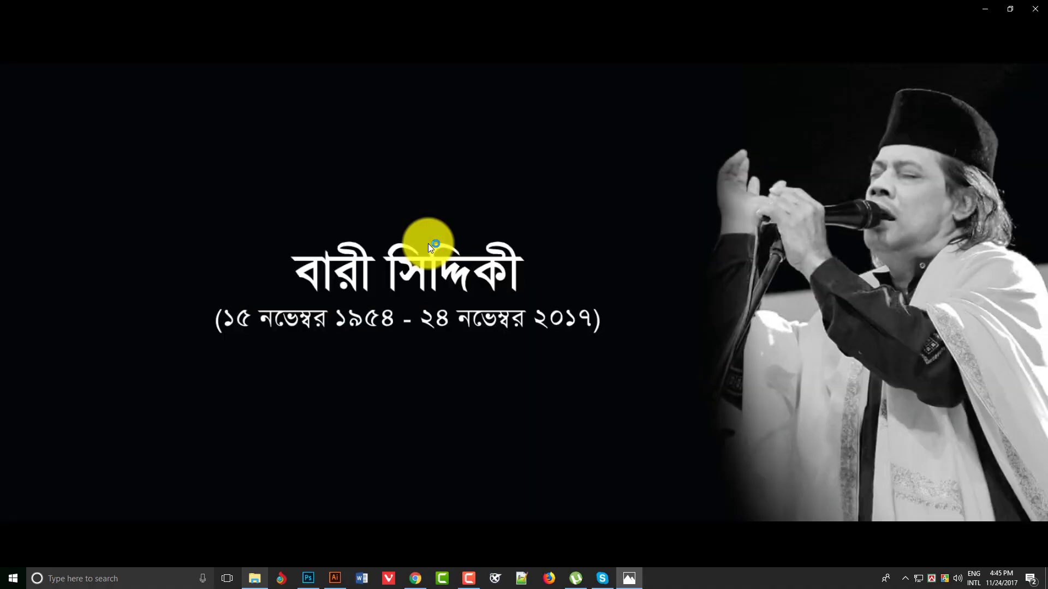
click(1035, 9)
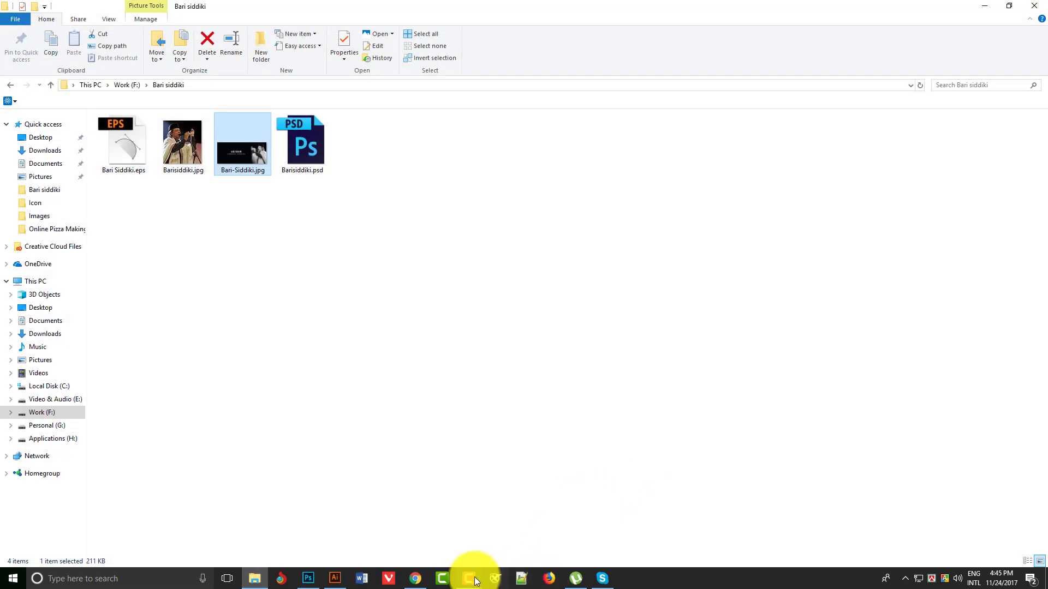
click(494, 577)
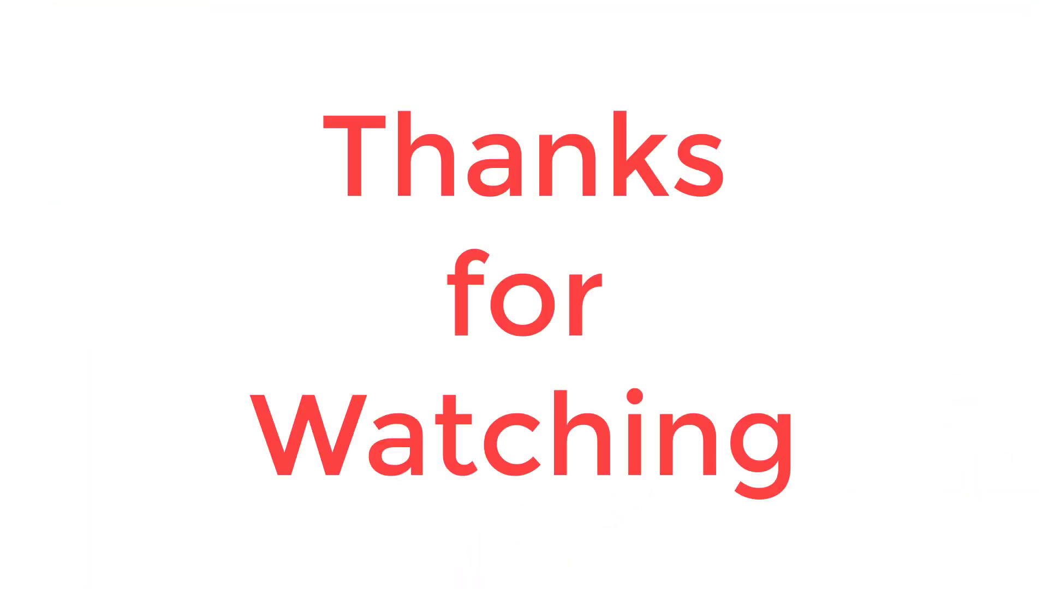